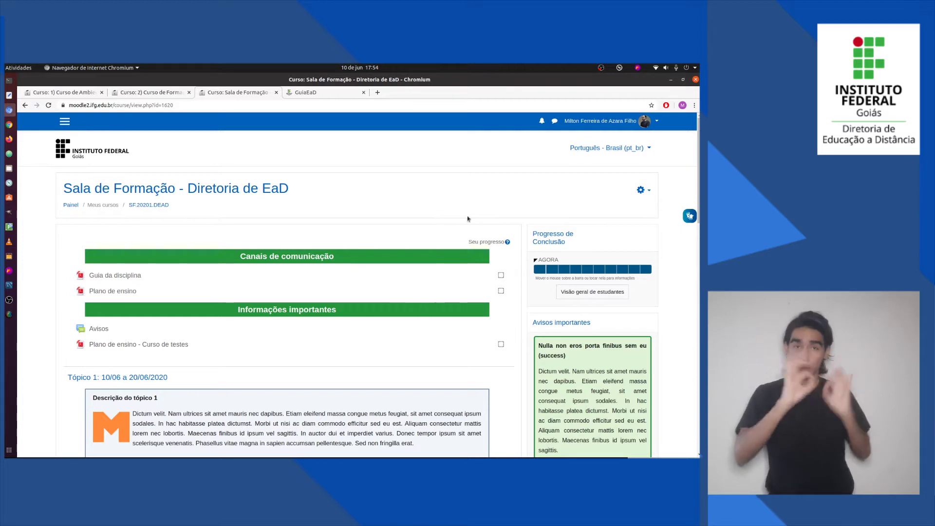
- Open the settings of the Sala de Formação course for editing and expand the Grupos section
scroll(697, 167, "down", 3)
scroll(697, 167, "up", 3)
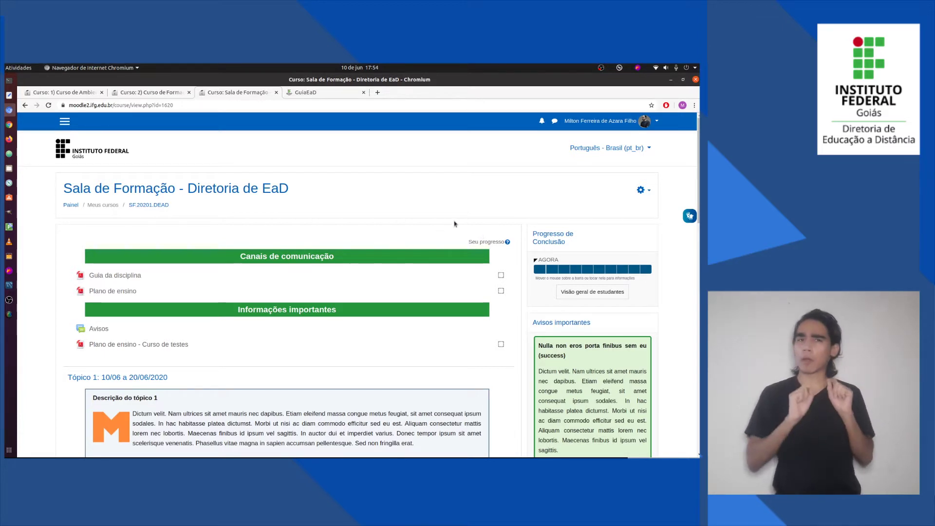
left_click(641, 191)
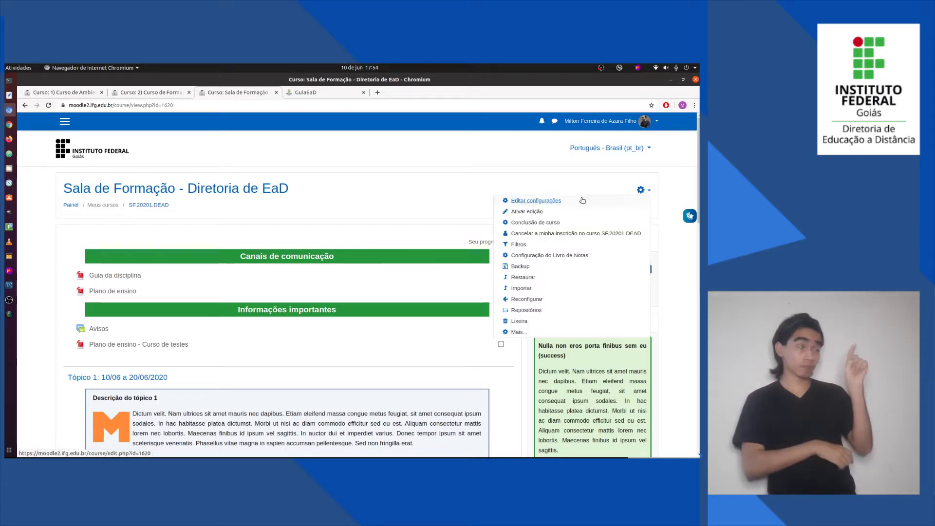
left_click(545, 202)
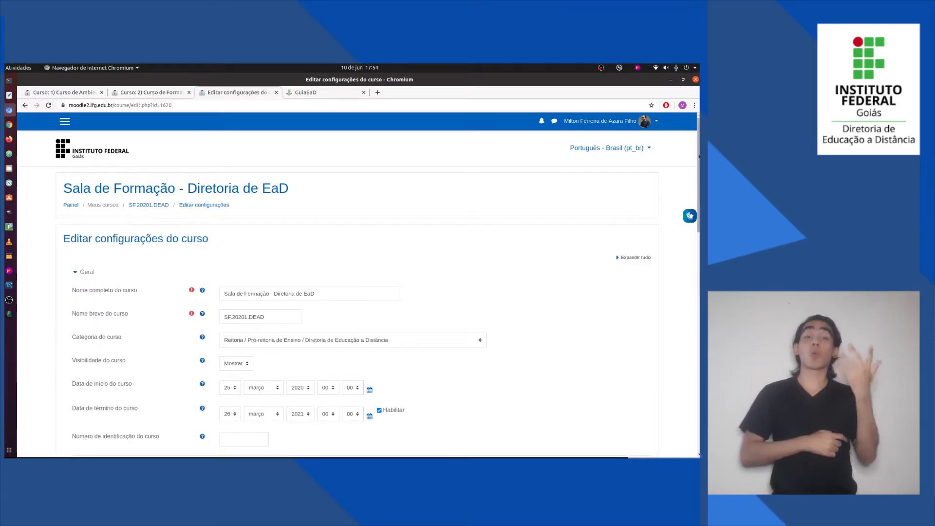
scroll(698, 179, "down", 2)
scroll(698, 179, "down", 10)
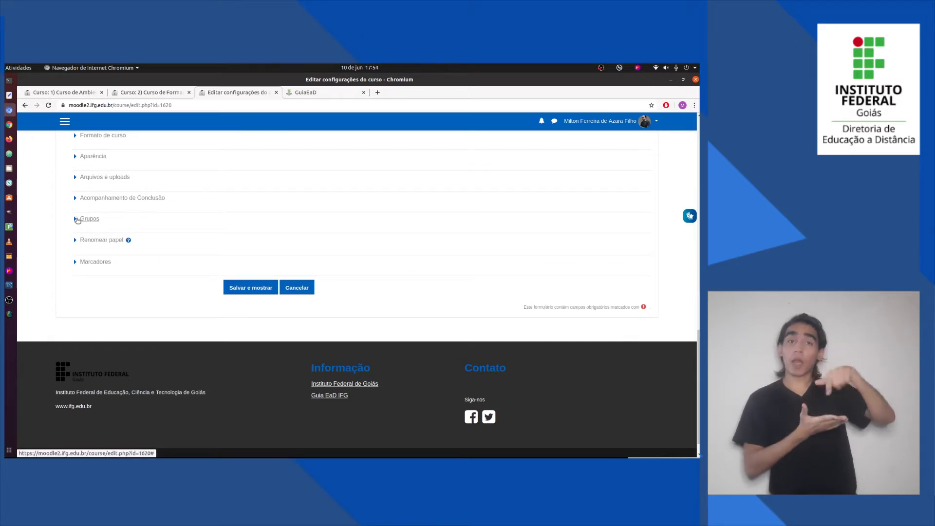
left_click(76, 218)
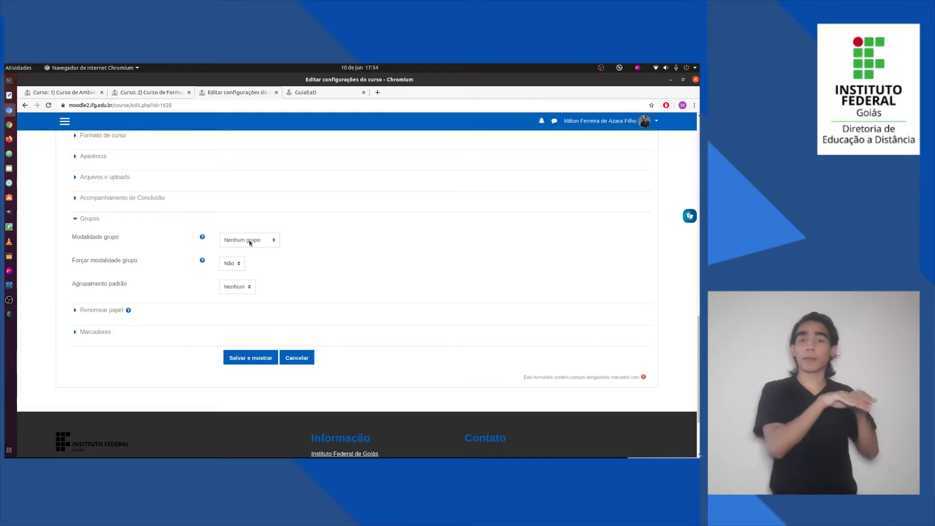
- Set the course's group mode to Grupos visíveis, keep Forçar modalidade grupo at Não, and save the settings
left_click(273, 242)
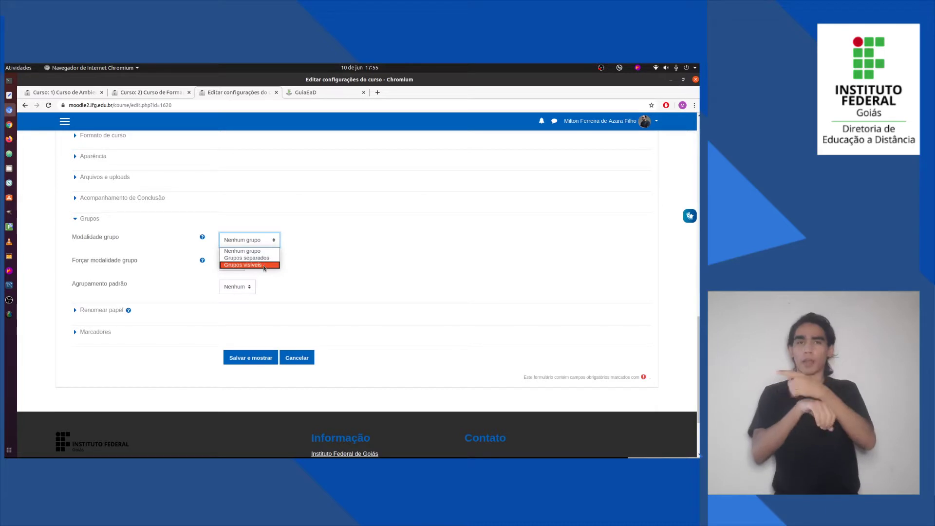
left_click(263, 266)
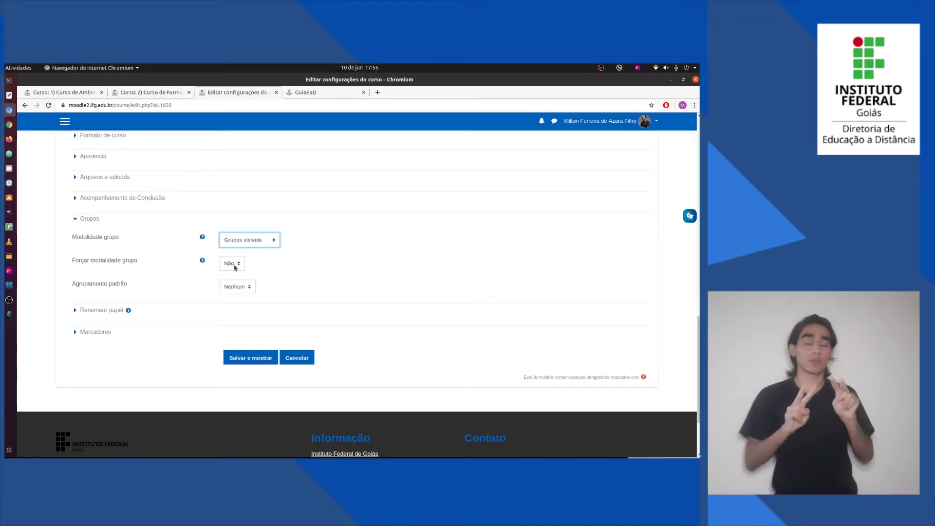
left_click(234, 265)
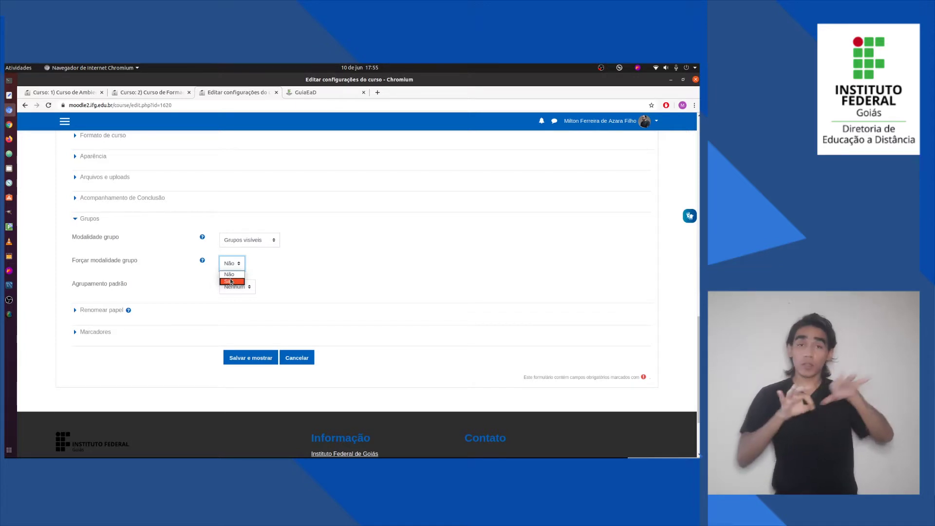
left_click(229, 274)
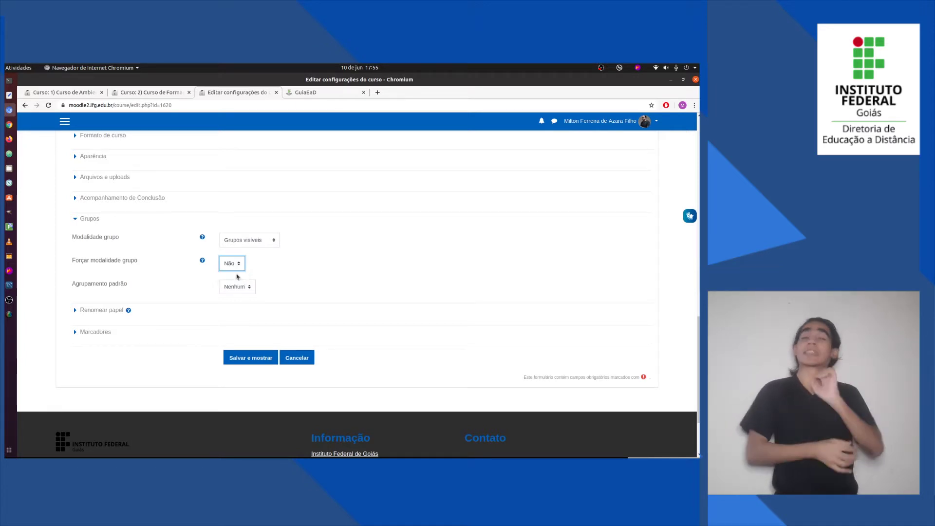
left_click(306, 266)
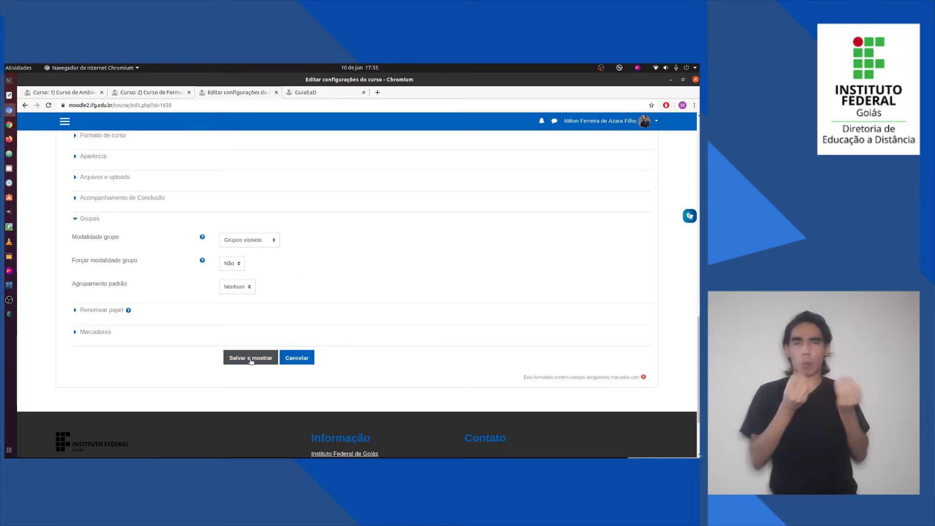
left_click(251, 359)
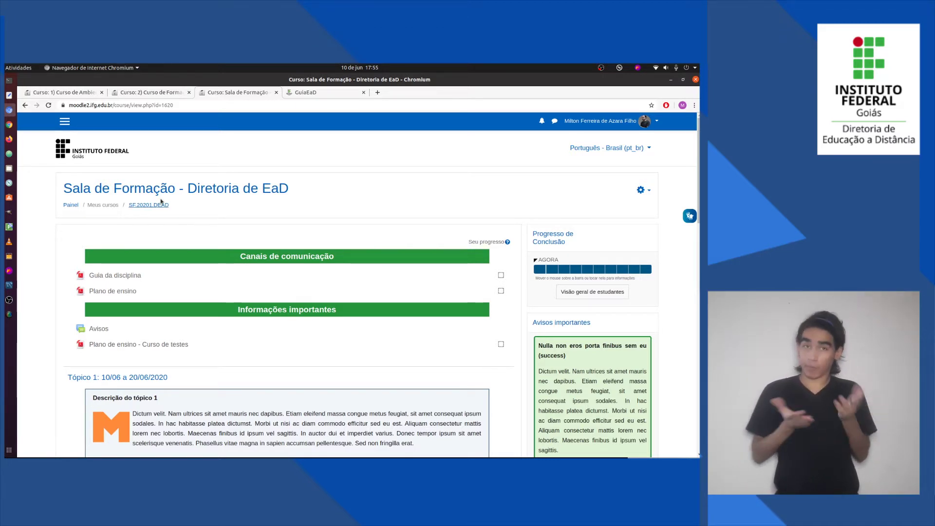
- Open the course's participant list and check which group each participant belongs to
left_click(64, 122)
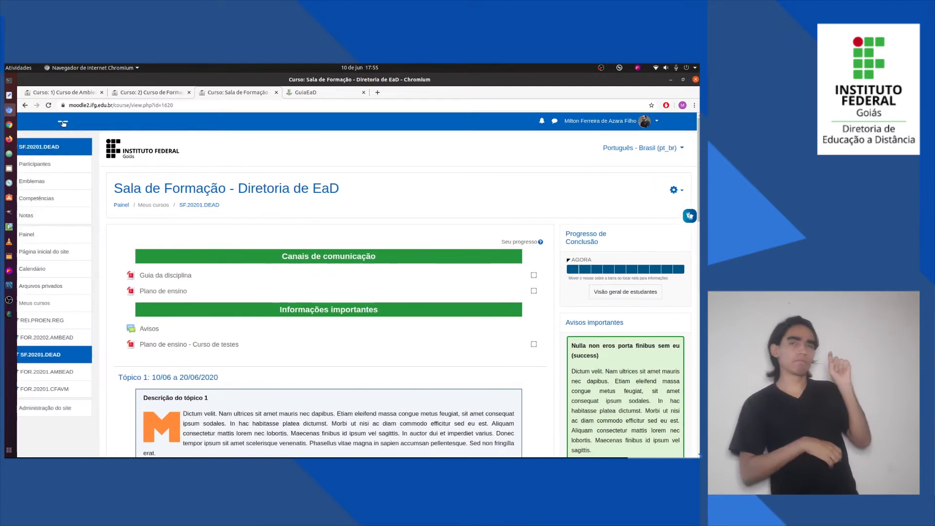
left_click(59, 166)
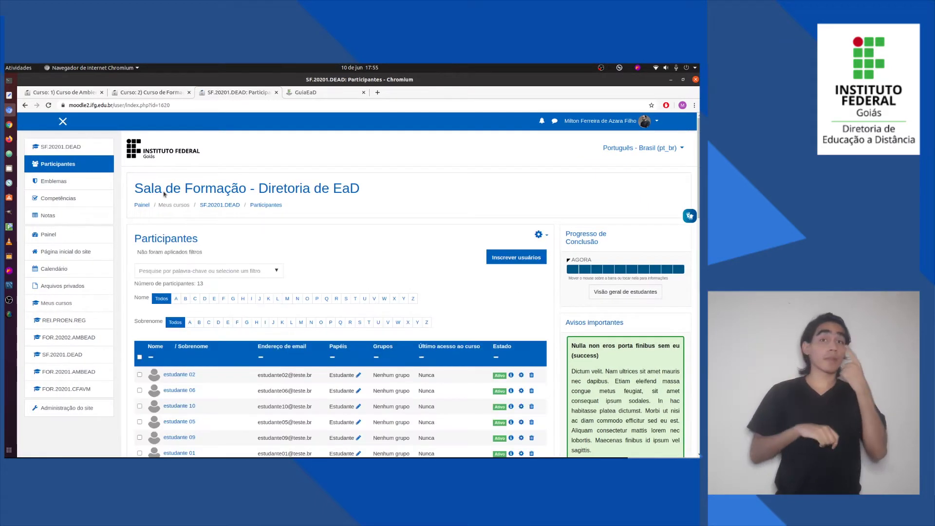
scroll(374, 256, "down", 4)
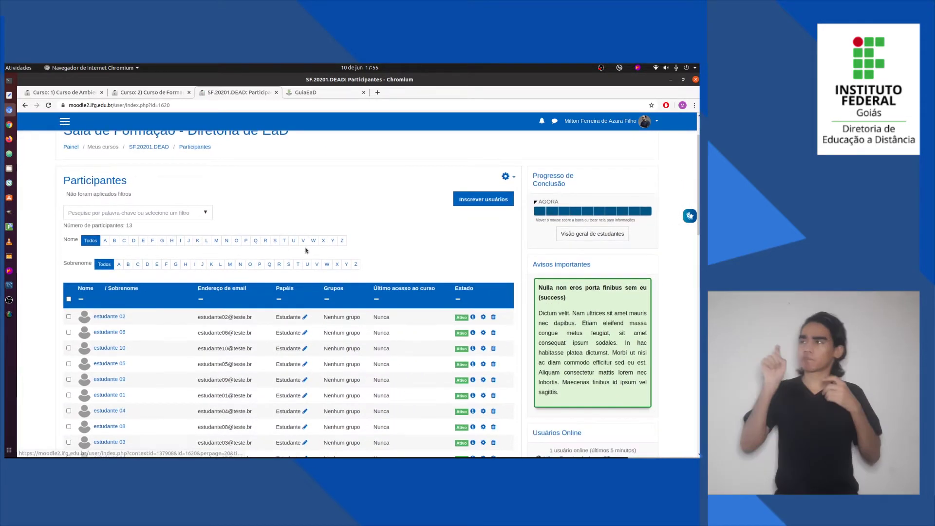
scroll(374, 256, "down", 1)
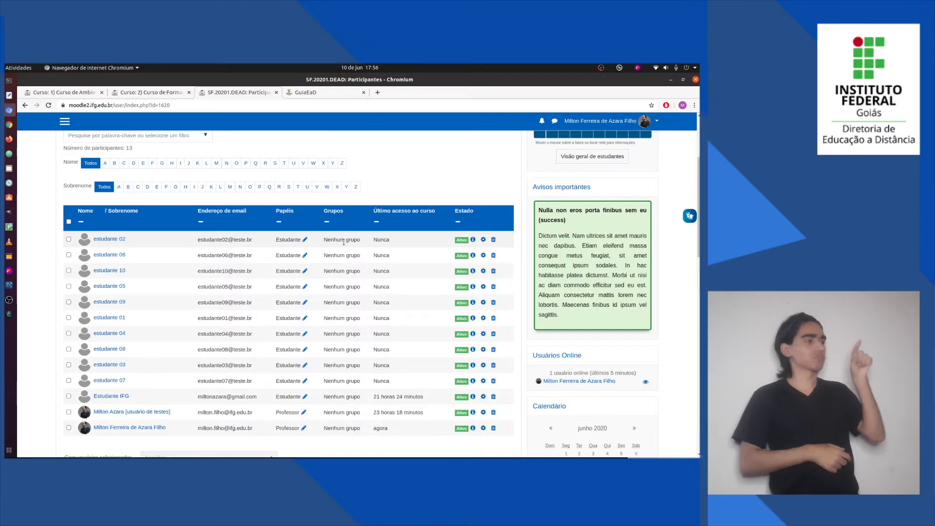
scroll(343, 241, "up", 3)
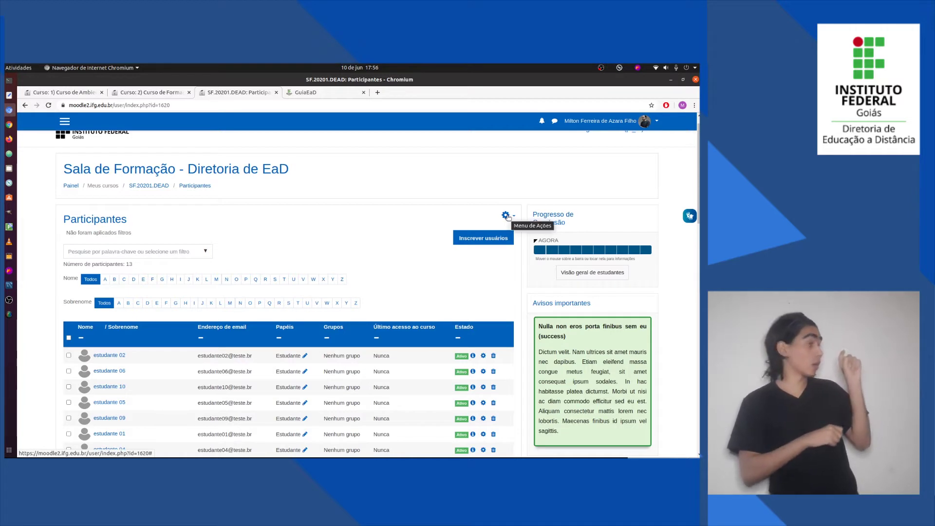
left_click_drag(68, 218, 146, 220)
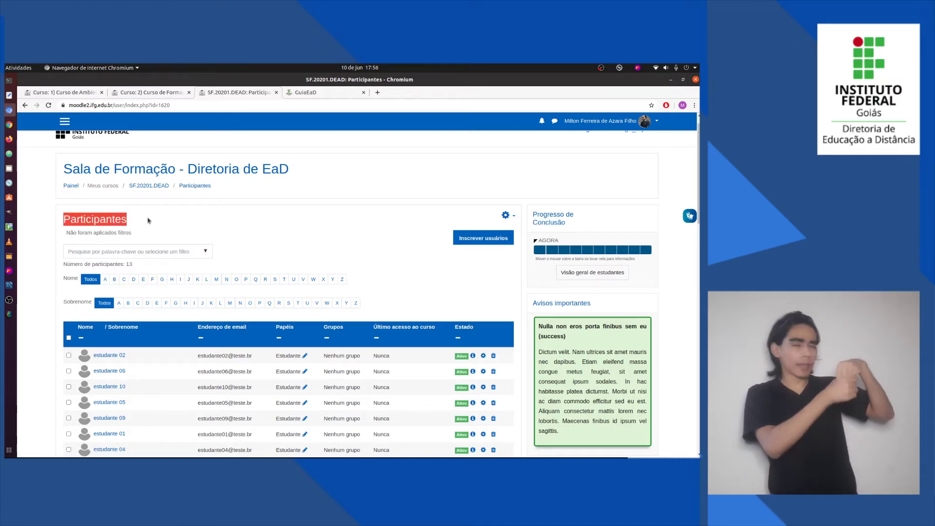
- Go from the participant list to the course's group management page
left_click(505, 215)
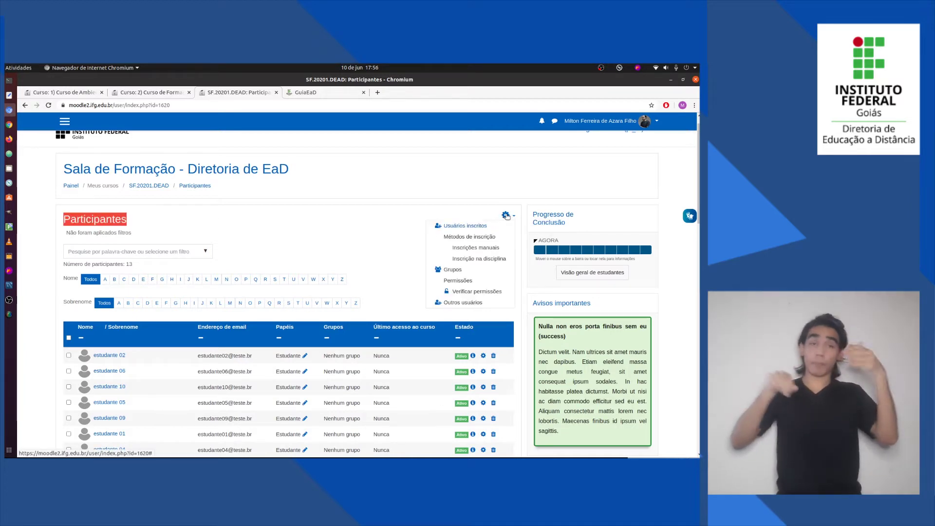
left_click(451, 273)
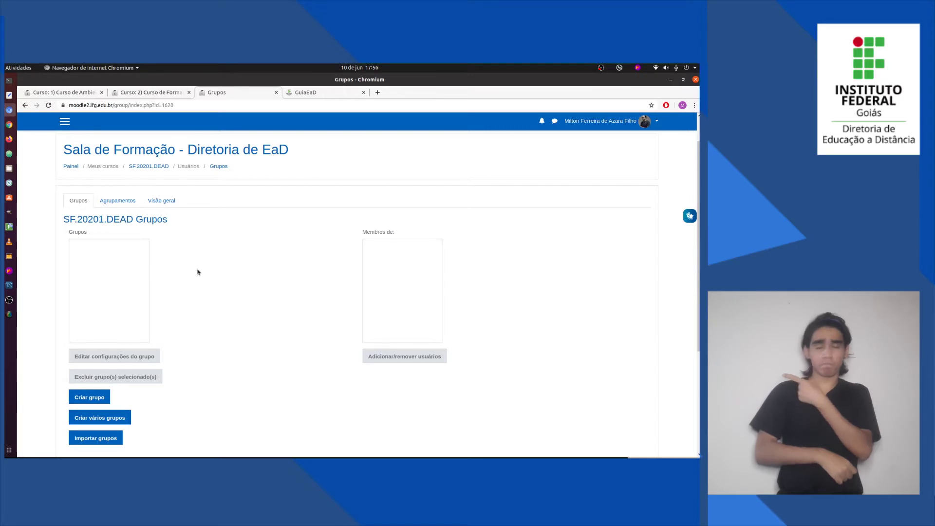
scroll(201, 274, "up", 2)
scroll(201, 280, "down", 2)
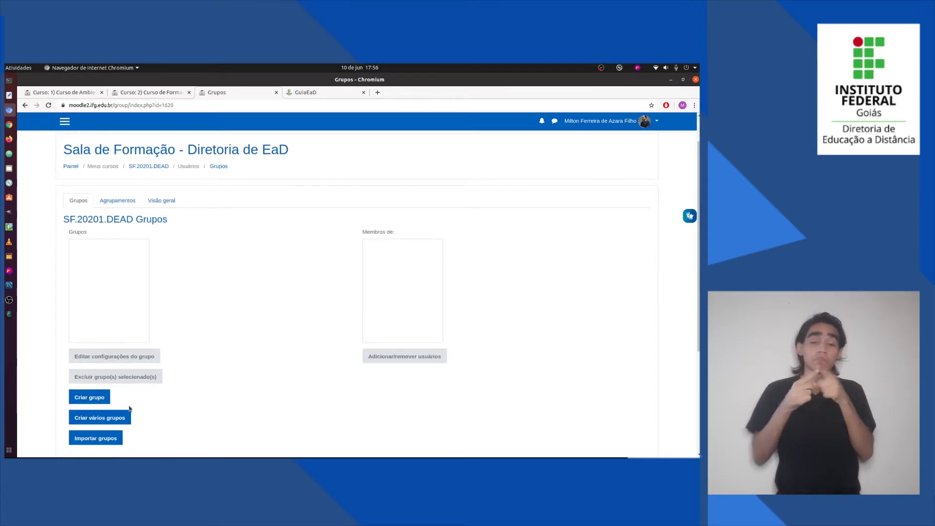
- Start a new group in the course and name it Turma 1
left_click(90, 399)
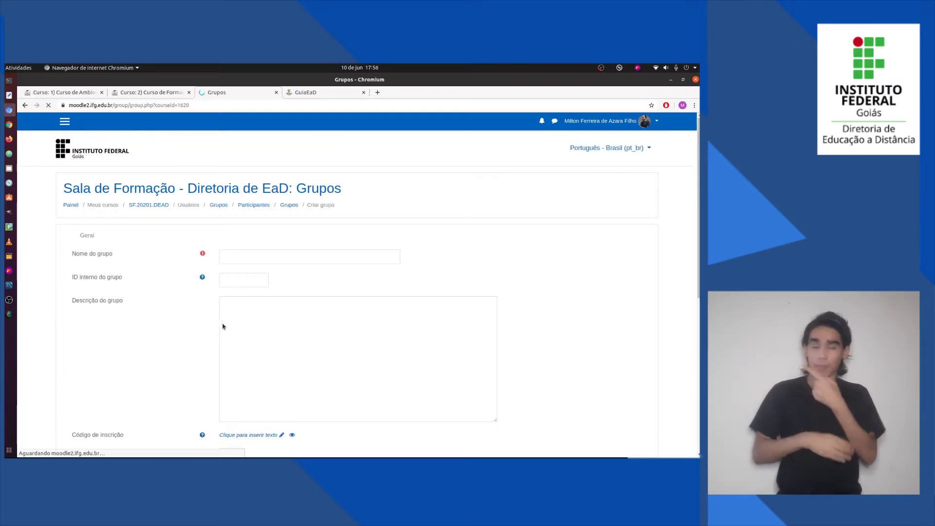
left_click(245, 257)
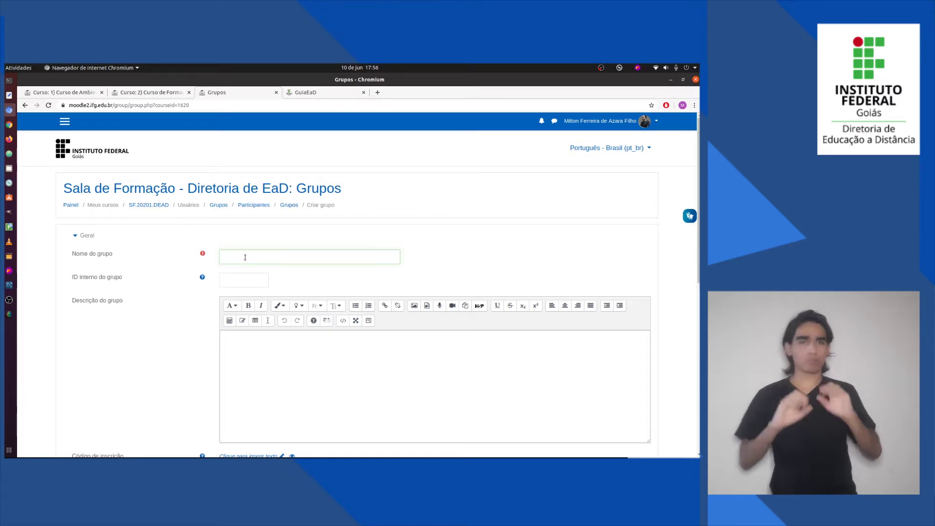
type("Turma 1")
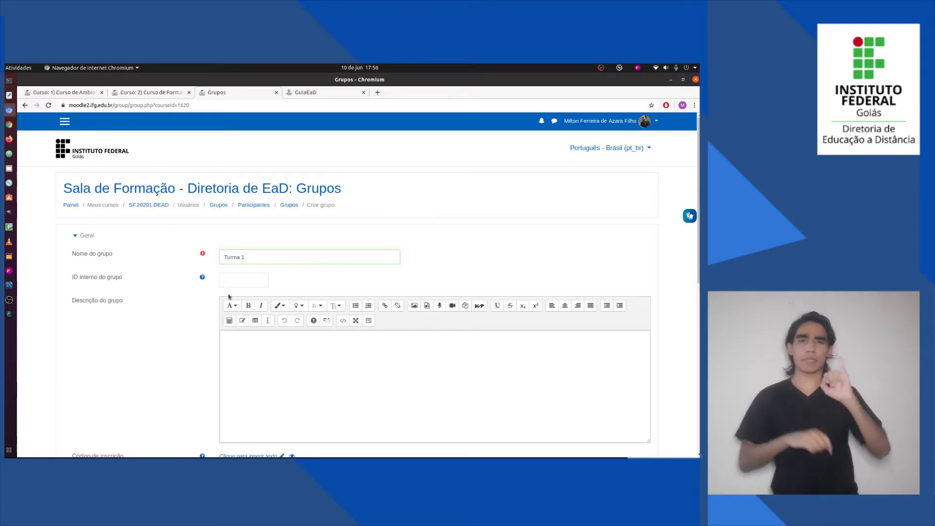
- Review the description, enrolment code, messaging and image options of Turma 1, leave them as they are, and save the group
scroll(254, 362, "down", 1)
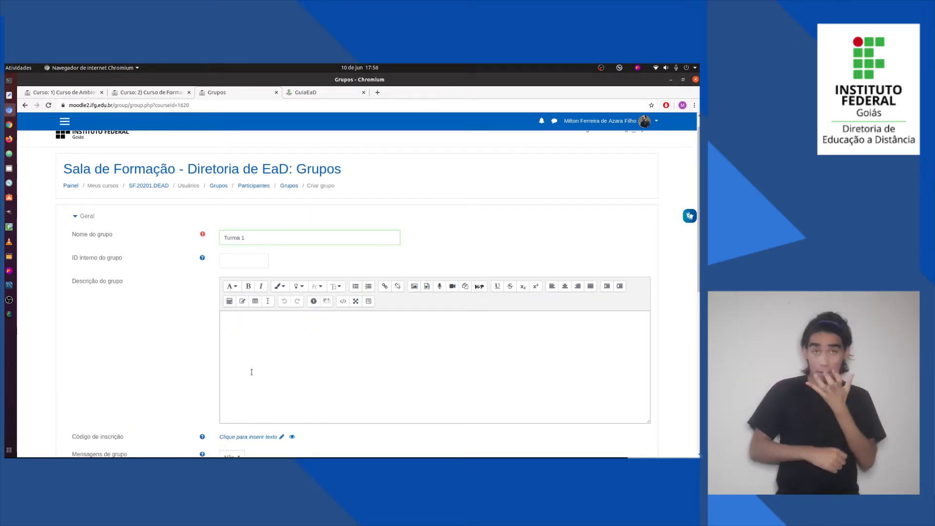
scroll(250, 366, "down", 3)
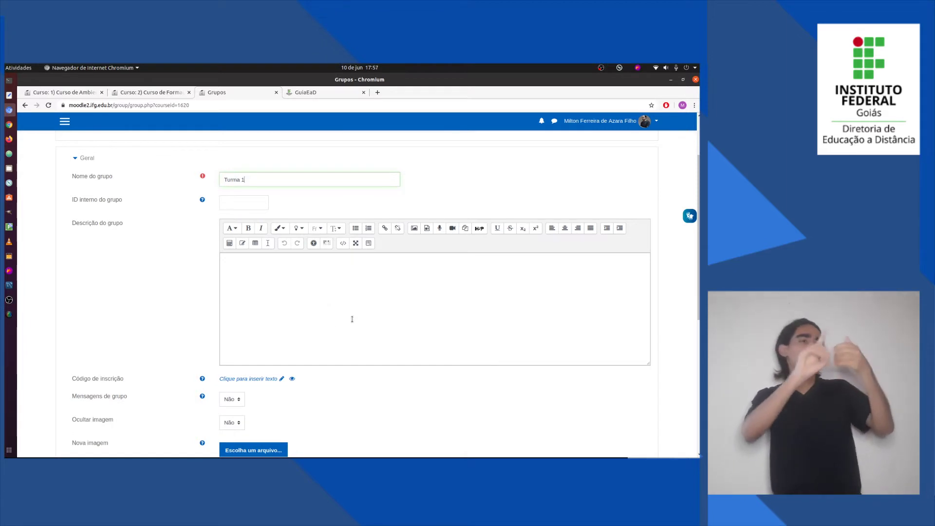
left_click(295, 297)
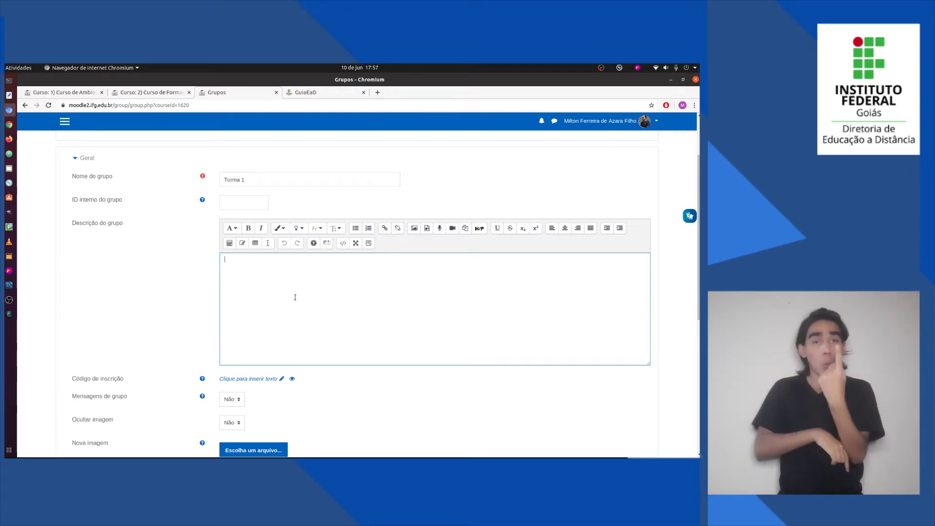
scroll(295, 297, "up", 2)
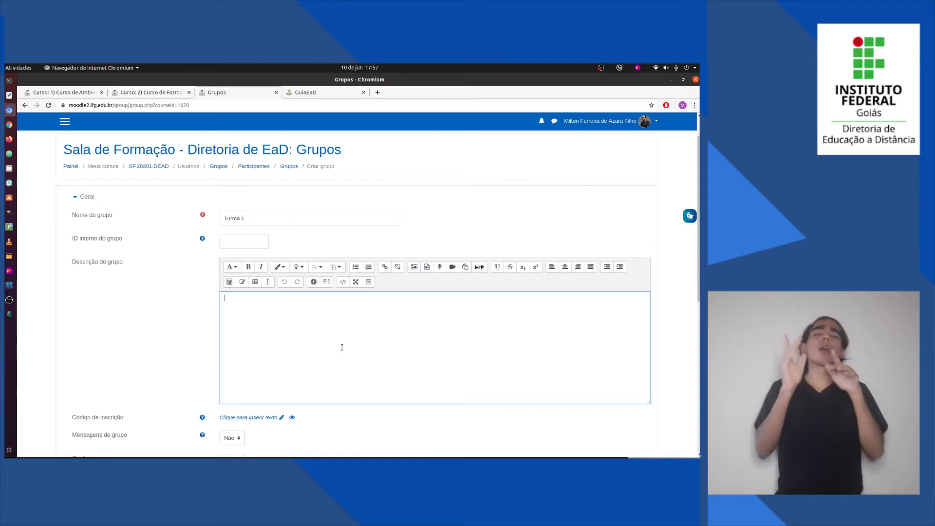
scroll(342, 347, "down", 2)
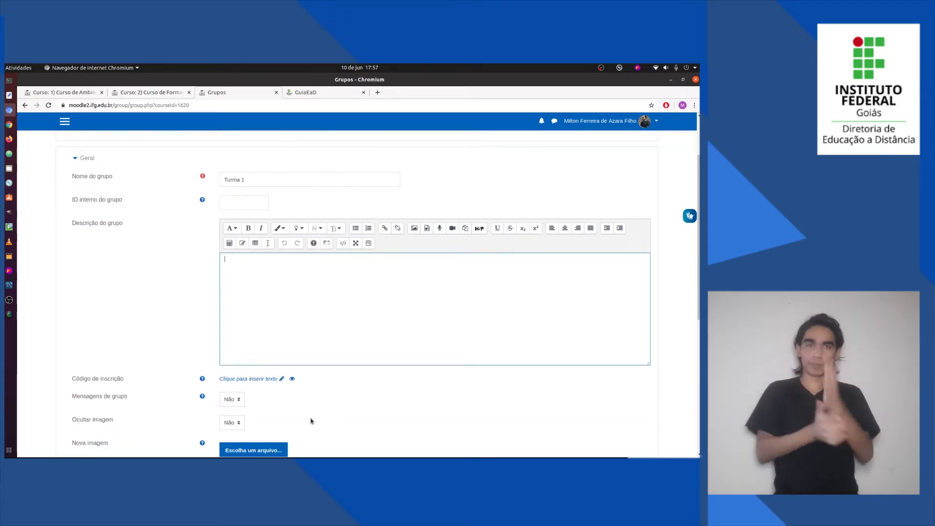
scroll(312, 421, "down", 5)
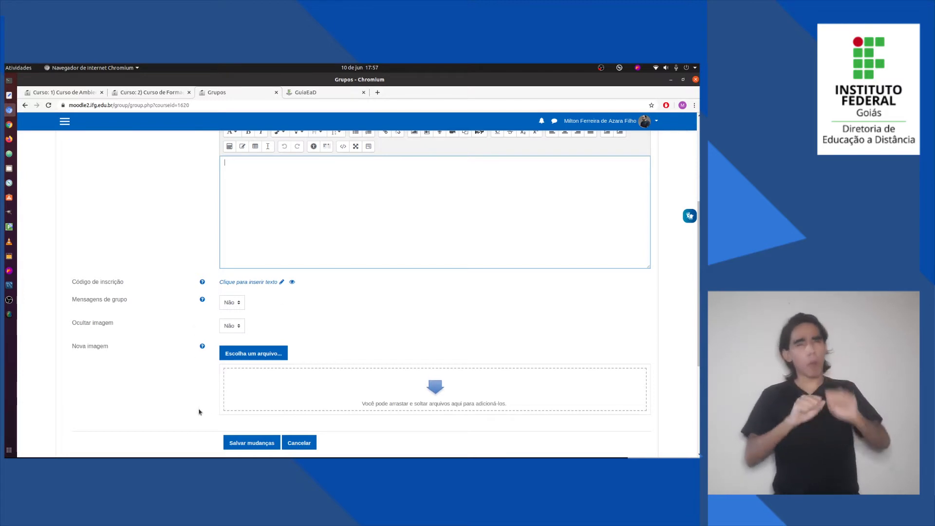
scroll(264, 252, "up", 3)
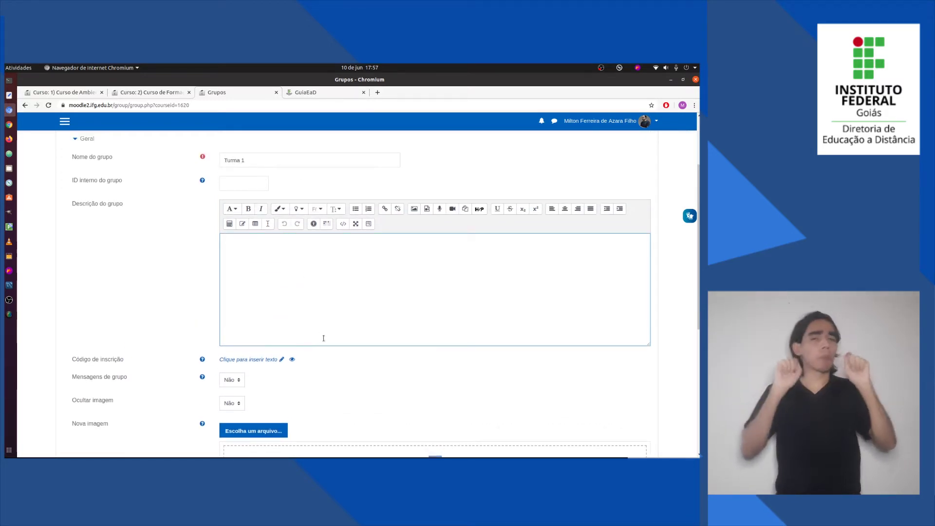
scroll(363, 427, "down", 1)
scroll(352, 423, "down", 3)
left_click(258, 368)
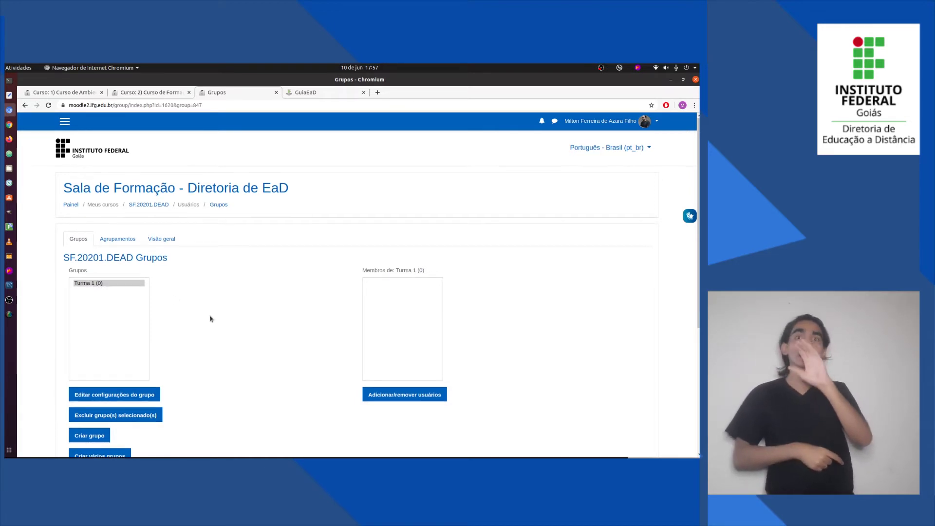
- Create a second course group named Turma 2 and save it with its other settings unchanged
scroll(194, 331, "down", 1)
scroll(171, 378, "down", 2)
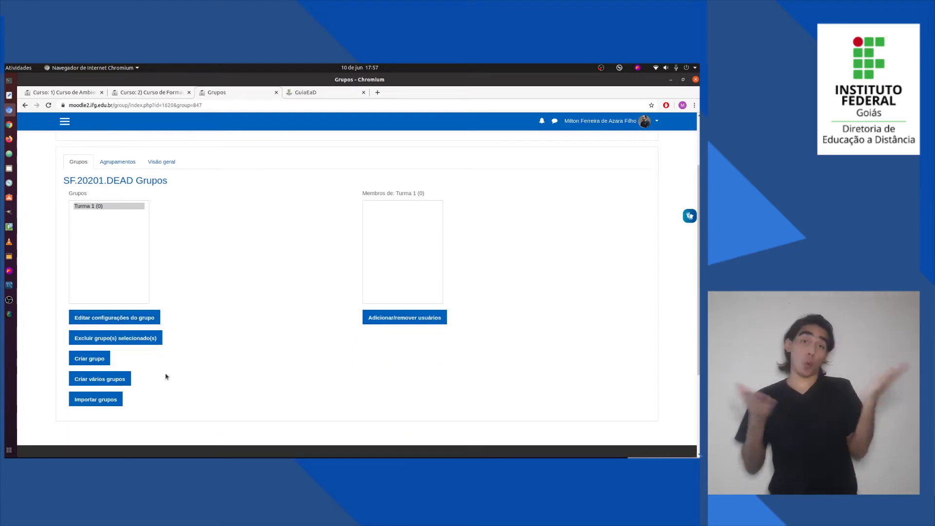
left_click(100, 360)
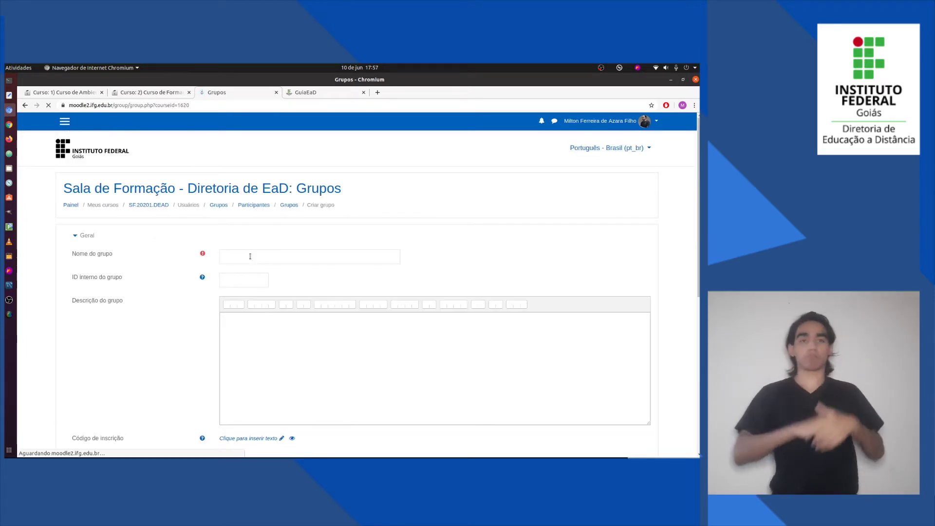
left_click(250, 256)
type("Turma 2")
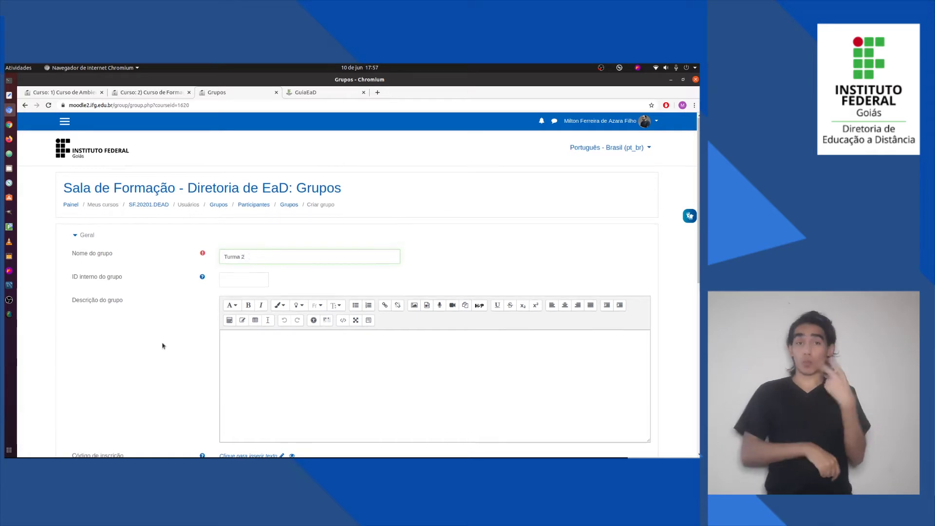
scroll(253, 258, "down", 10)
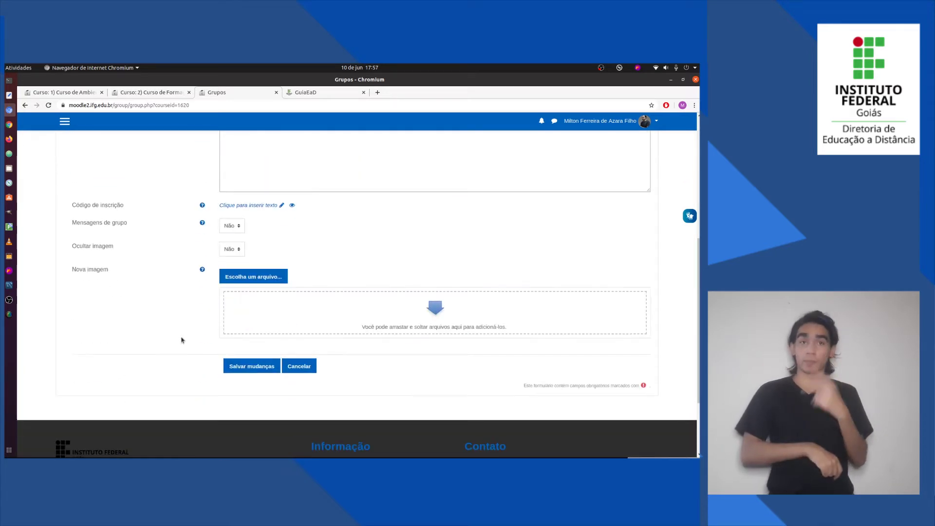
left_click(261, 265)
- Create a third course group named Turma 3, leave its other options as they are, and save it
scroll(169, 355, "down", 3)
left_click(98, 358)
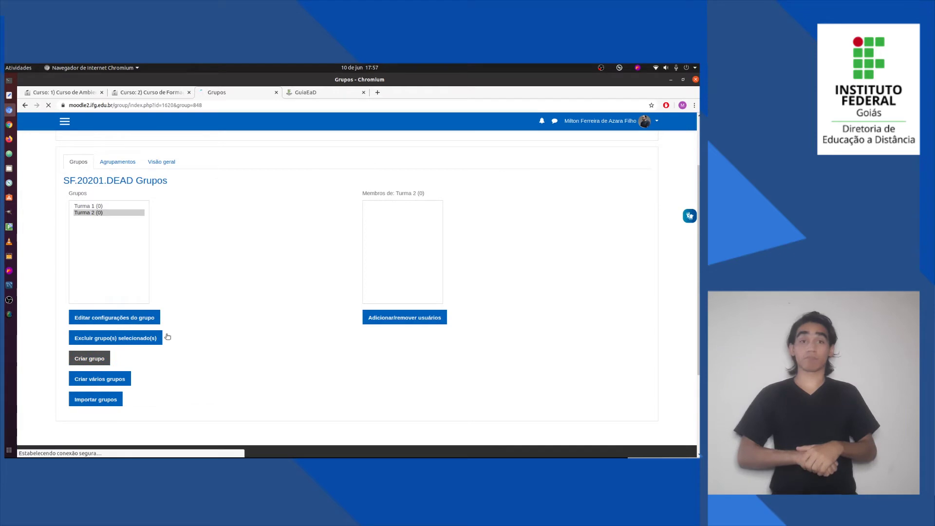
left_click(228, 258)
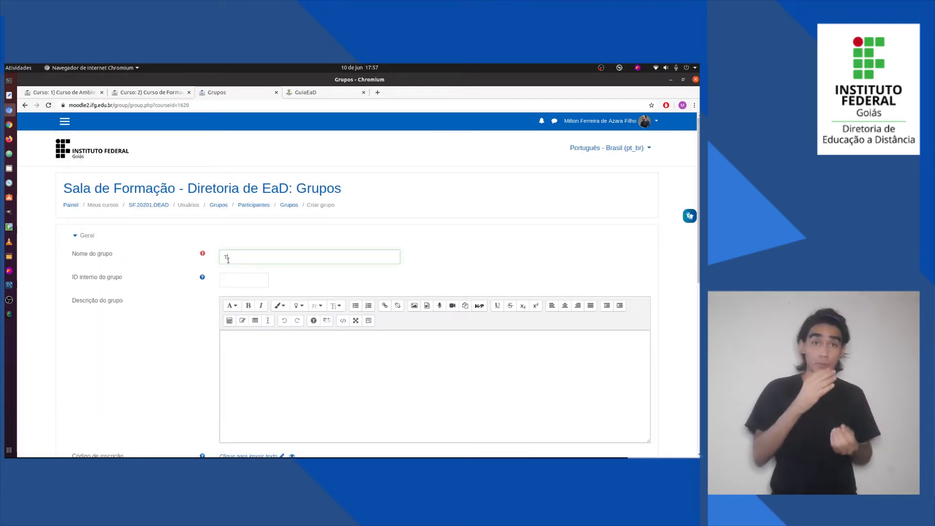
type("Turma 3")
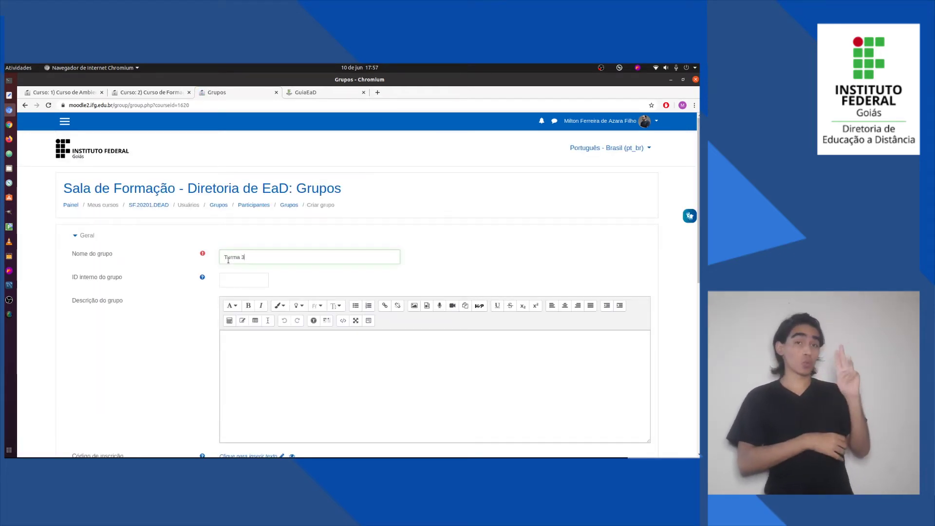
scroll(209, 282, "down", 10)
left_click(255, 267)
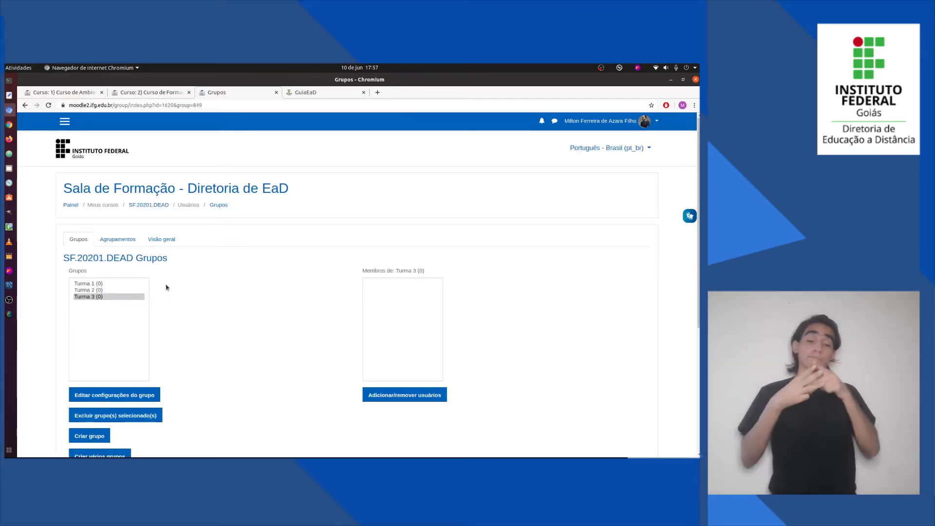
- Add estudante 01, estudante 02 and estudante 03 to Turma 1, return to the group list and check the group's members
left_click(93, 285)
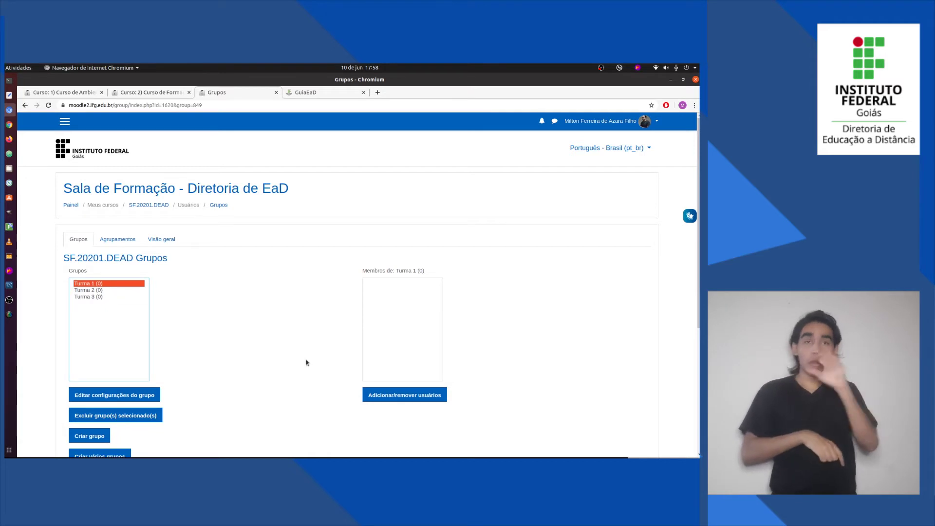
left_click(403, 396)
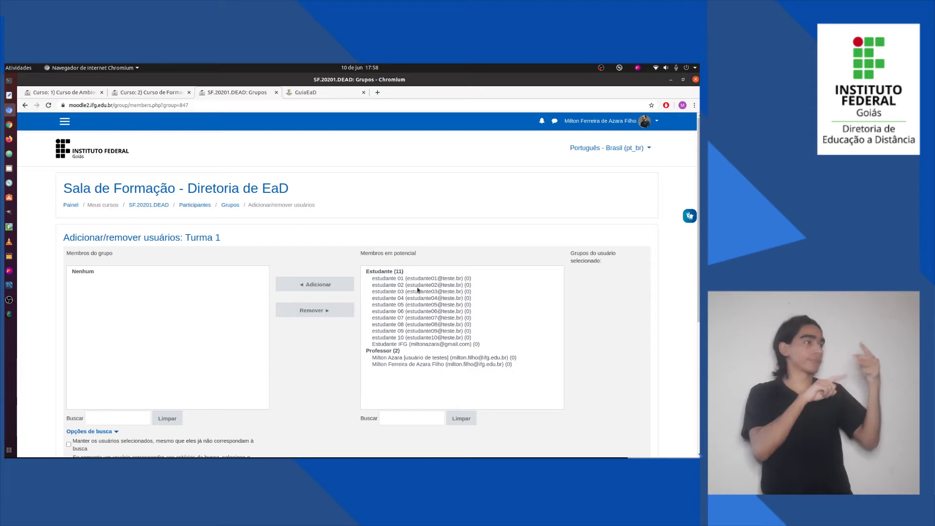
left_click_drag(419, 282, 420, 294)
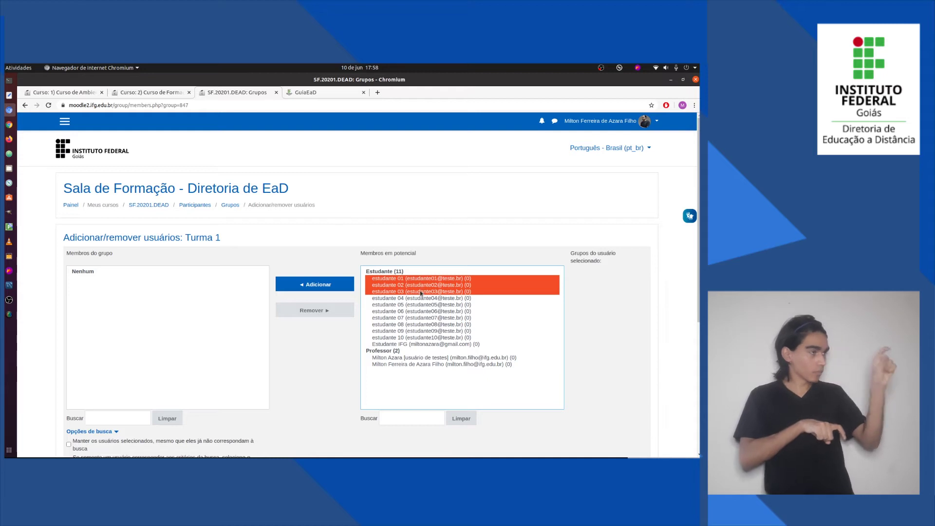
left_click(337, 286)
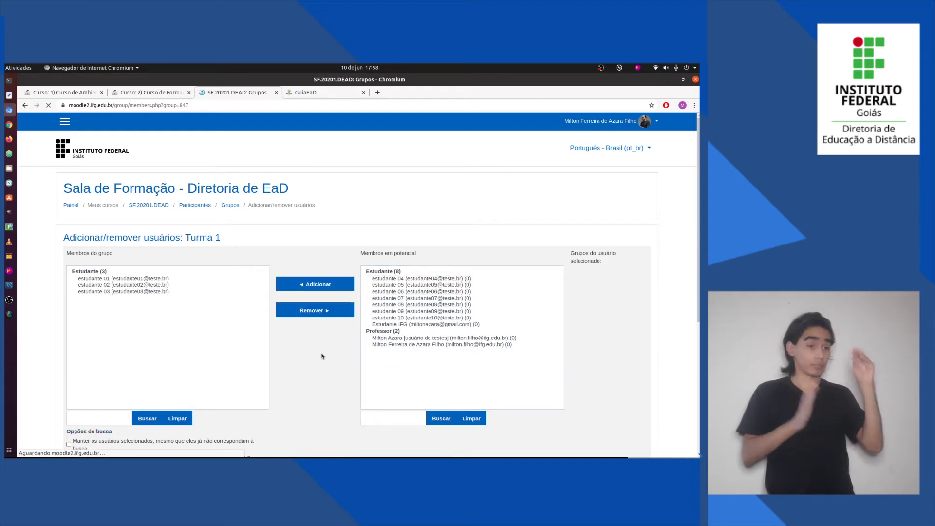
scroll(321, 356, "down", 4)
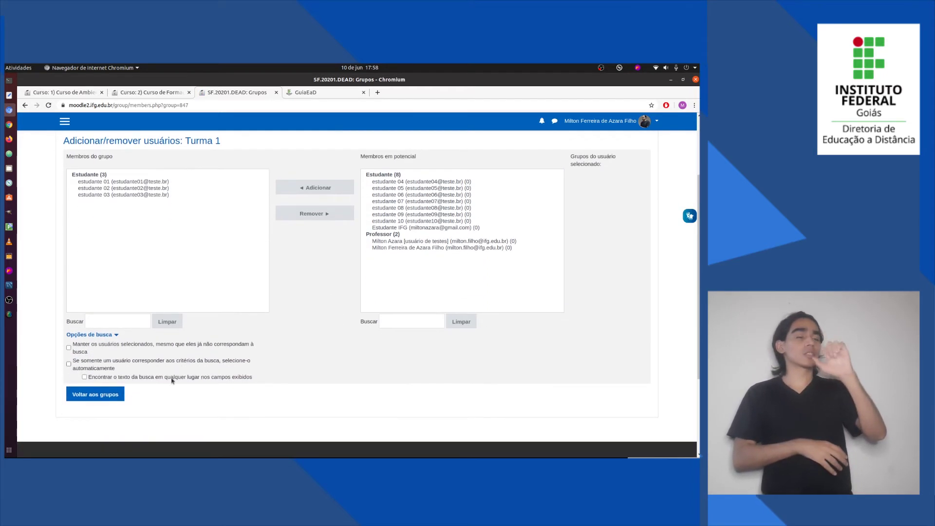
left_click(102, 395)
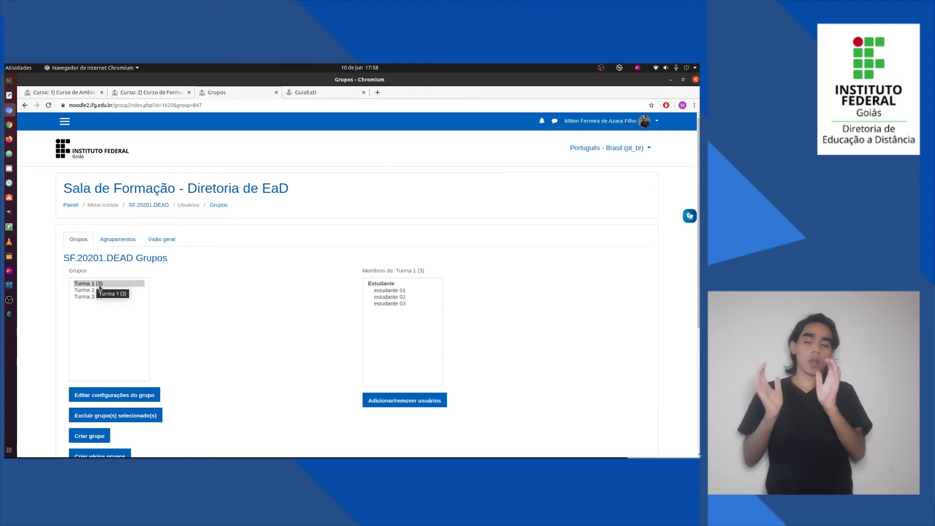
left_click(102, 284)
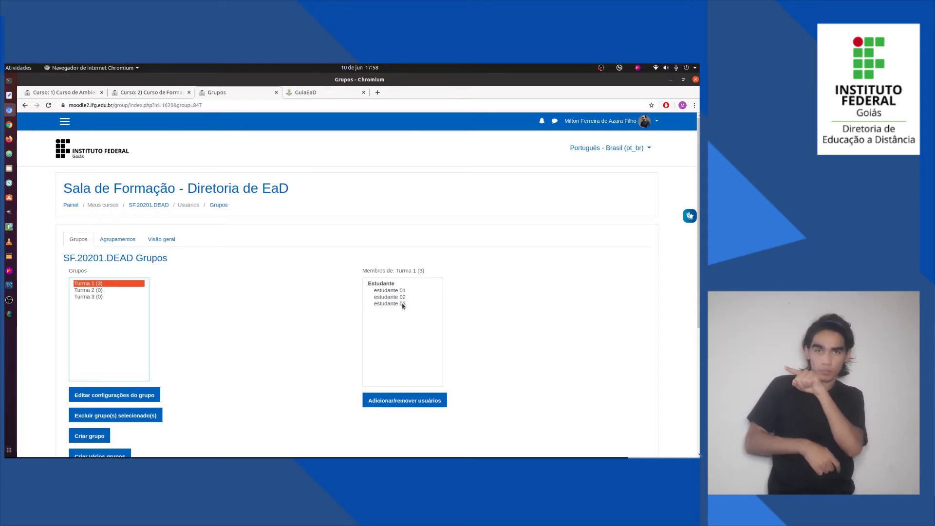
- Add estudante 04, 05, 06 and 07 as members of Turma 2 and return to the group list
left_click(90, 290)
left_click(394, 396)
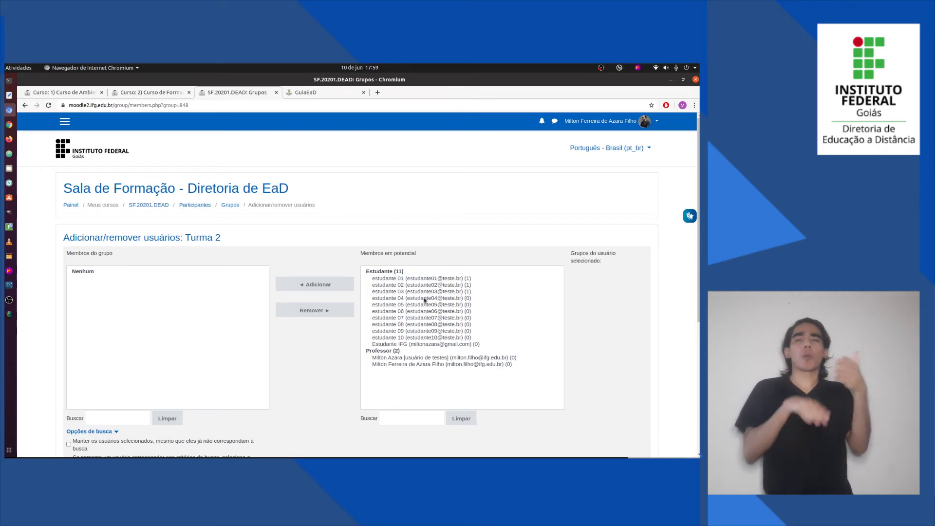
left_click(424, 298)
left_click_drag(424, 306, 422, 321)
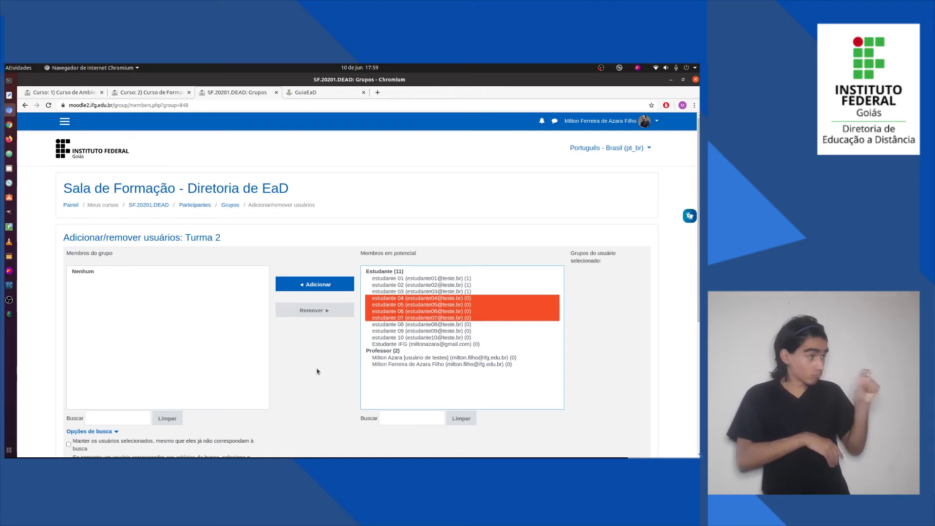
left_click(301, 286)
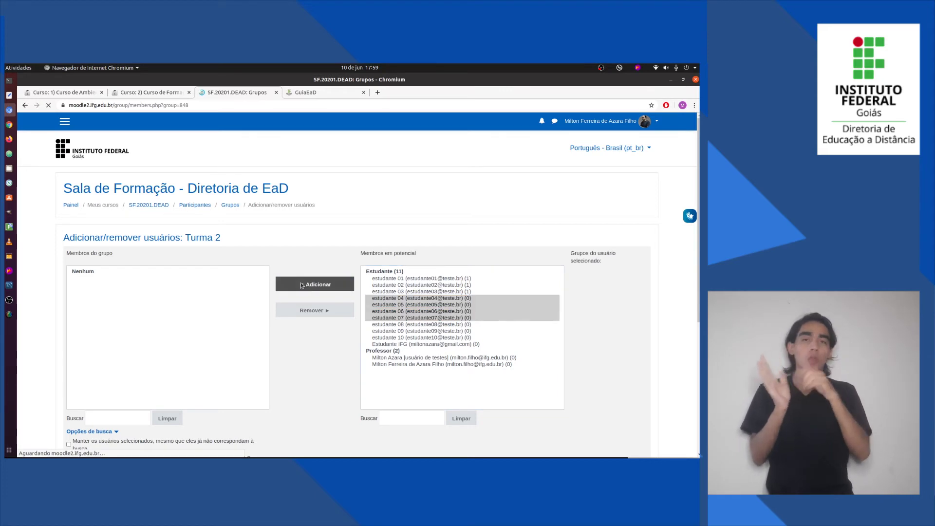
scroll(193, 311, "down", 3)
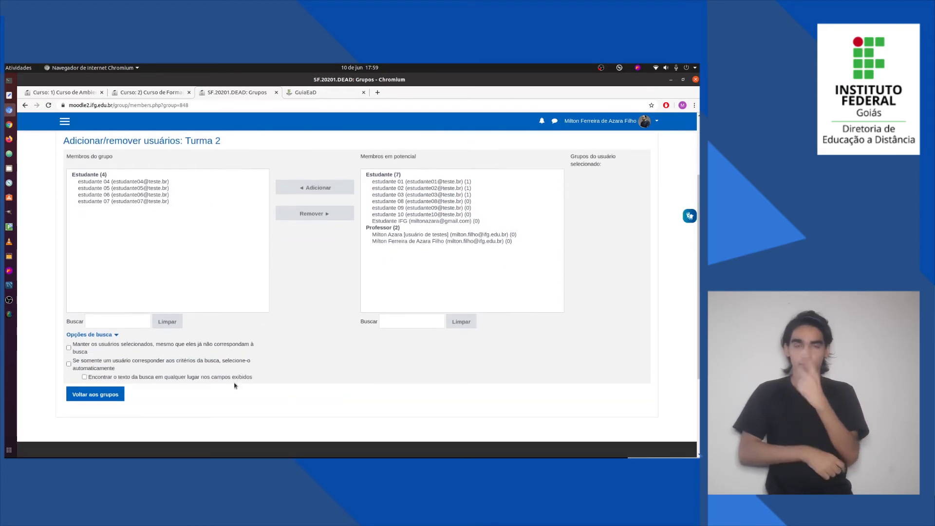
left_click(95, 336)
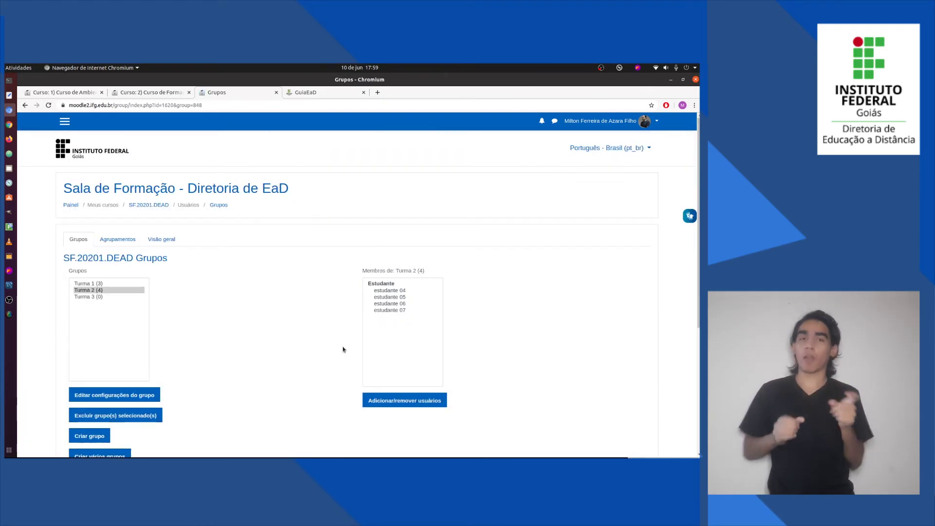
- Add estudante 08, 09, 10 and Estudante IFG as members of Turma 3 and return to the group list
left_click(96, 297)
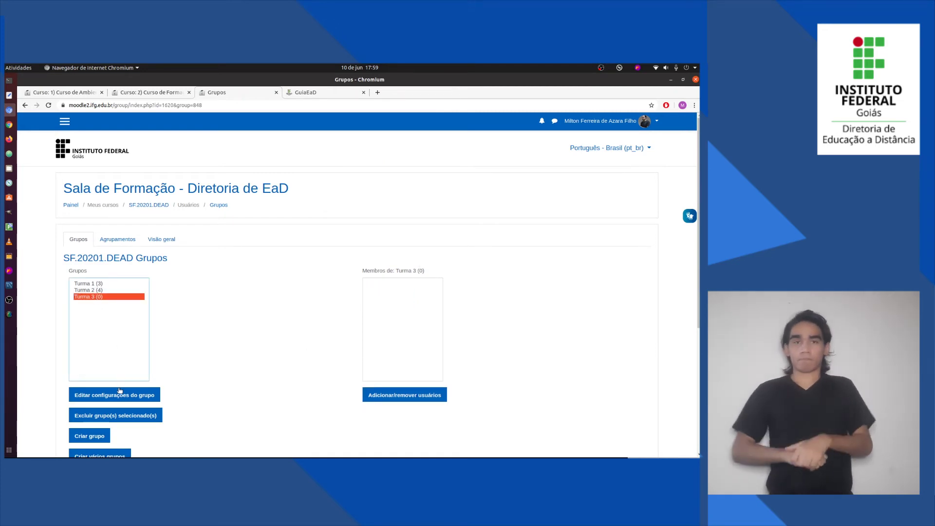
scroll(93, 396, "down", 1)
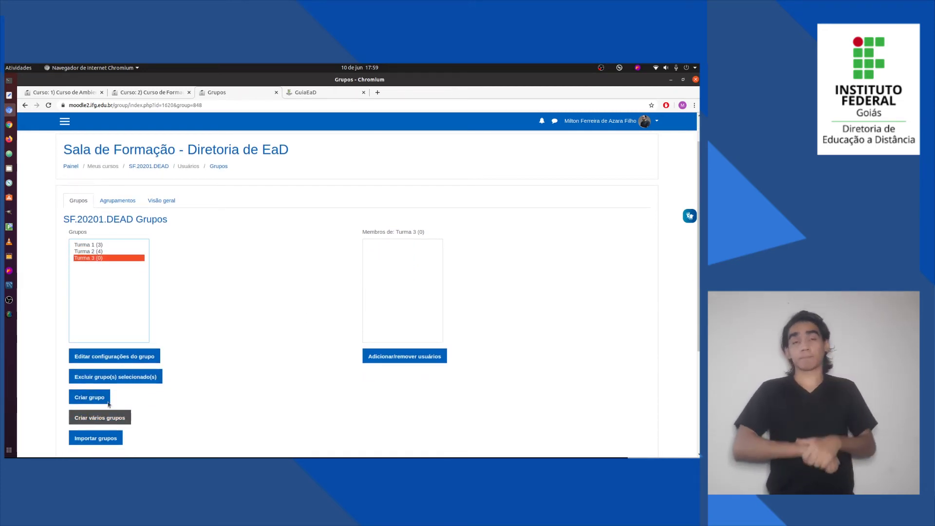
left_click(400, 359)
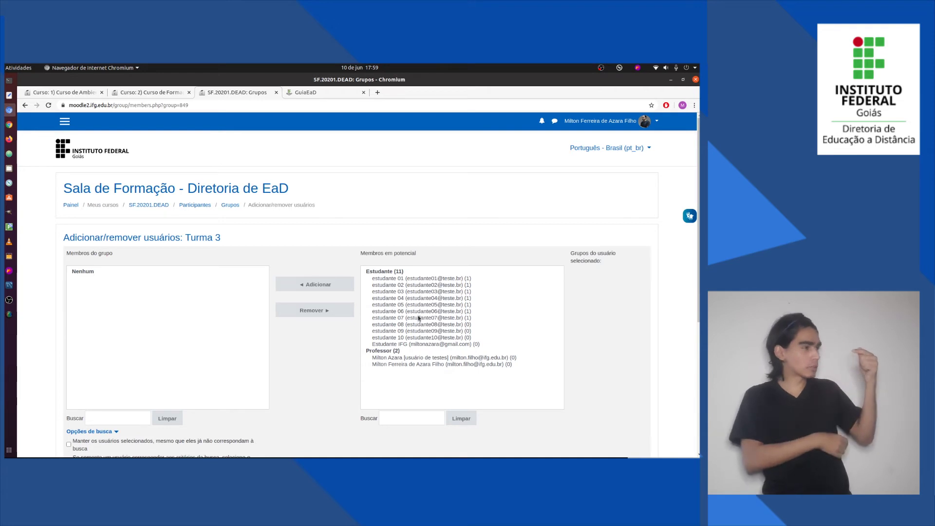
left_click_drag(418, 323, 417, 345)
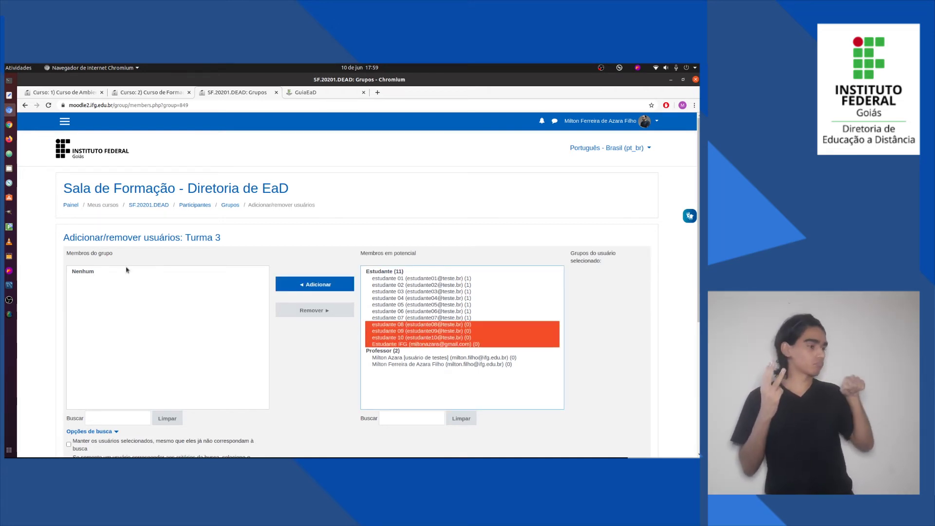
left_click(315, 284)
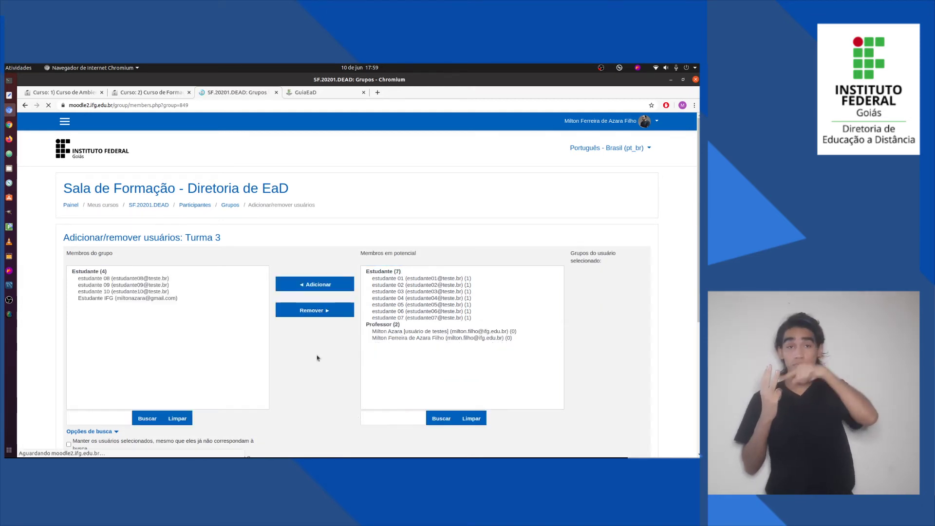
scroll(317, 364, "down", 3)
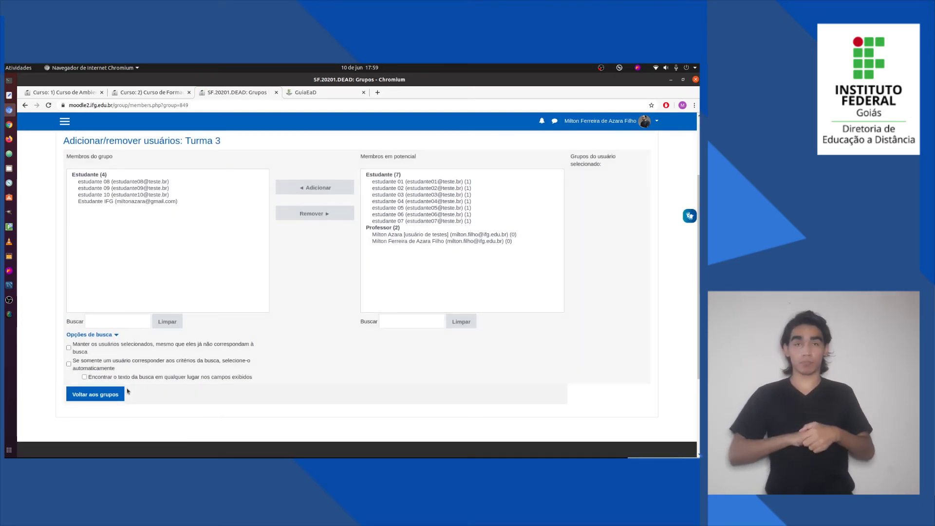
left_click(109, 395)
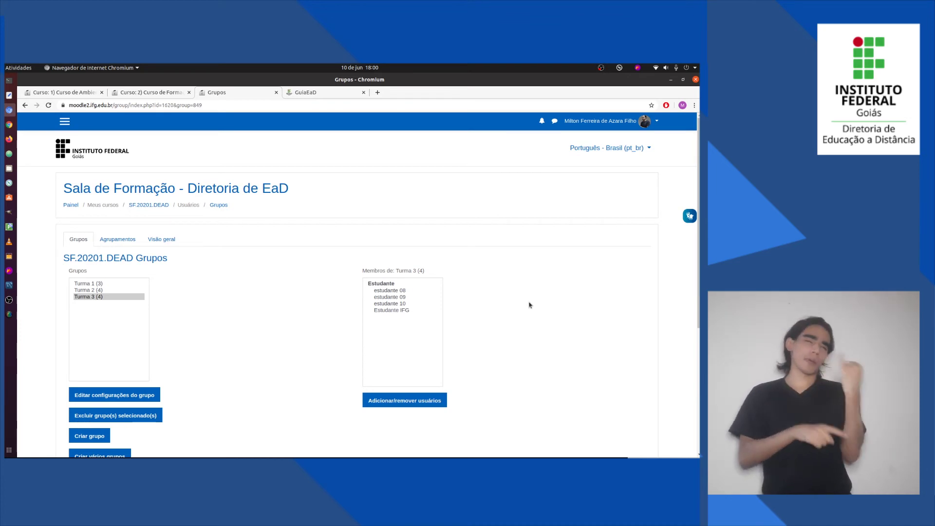
- Add the professor account that is not marked as a test user to Turma 1 and return to the group list
left_click(101, 283)
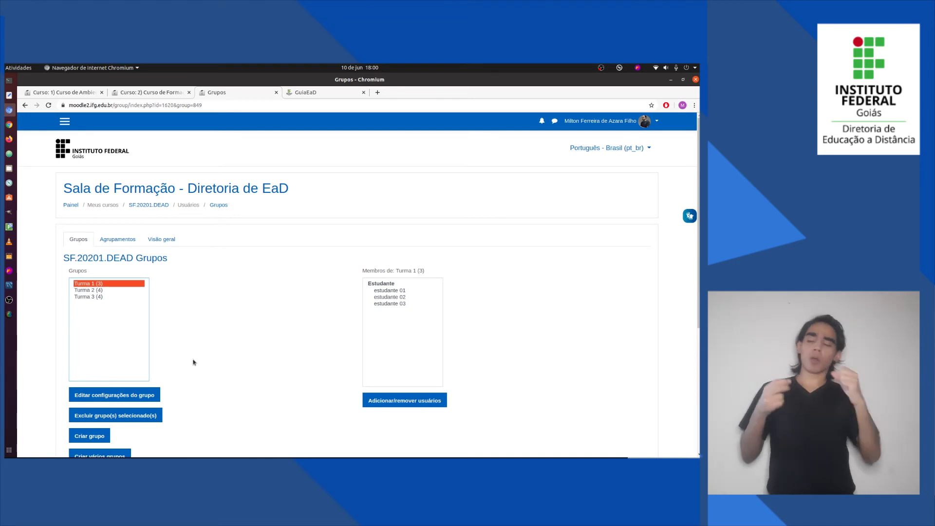
scroll(185, 362, "down", 2)
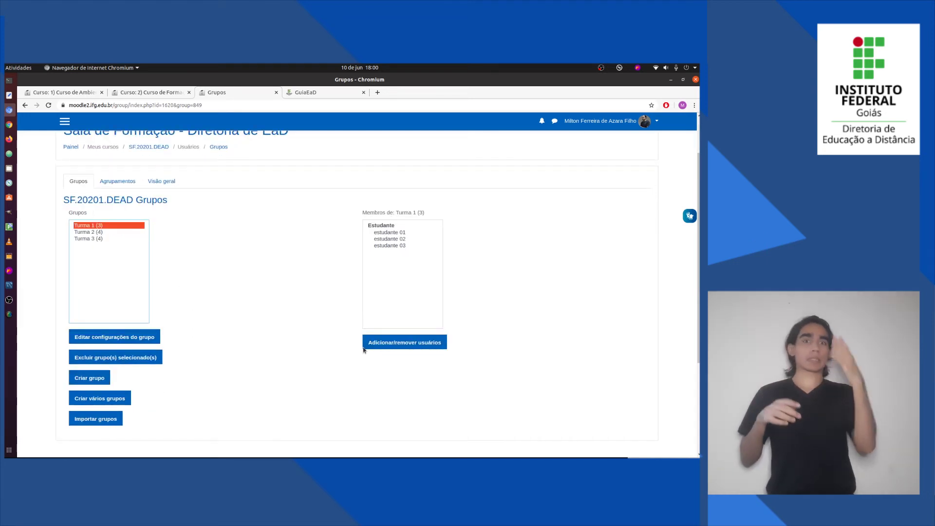
left_click(397, 343)
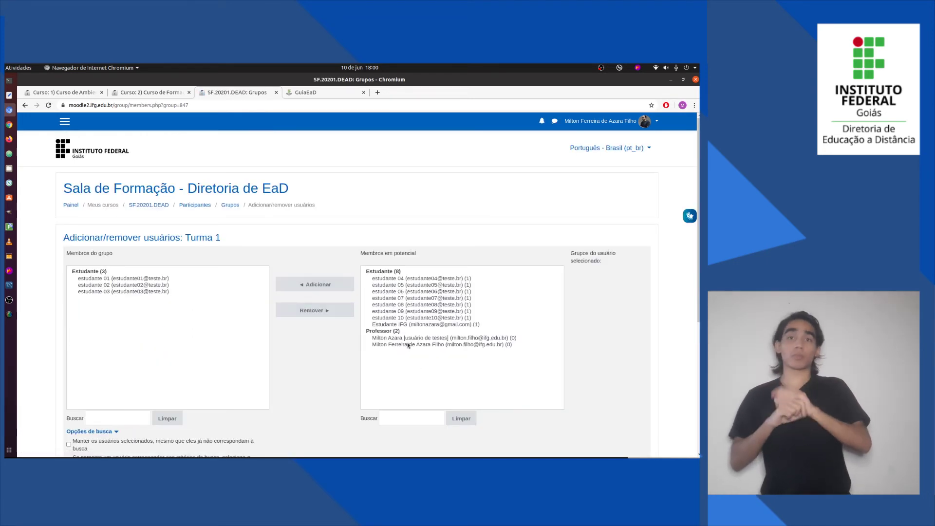
left_click(407, 346)
left_click(318, 286)
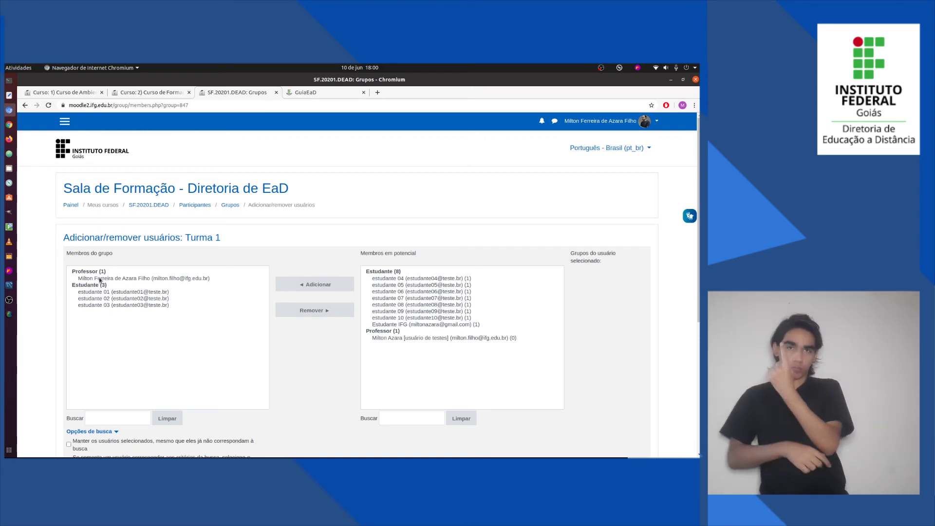
scroll(266, 425, "down", 3)
left_click(124, 396)
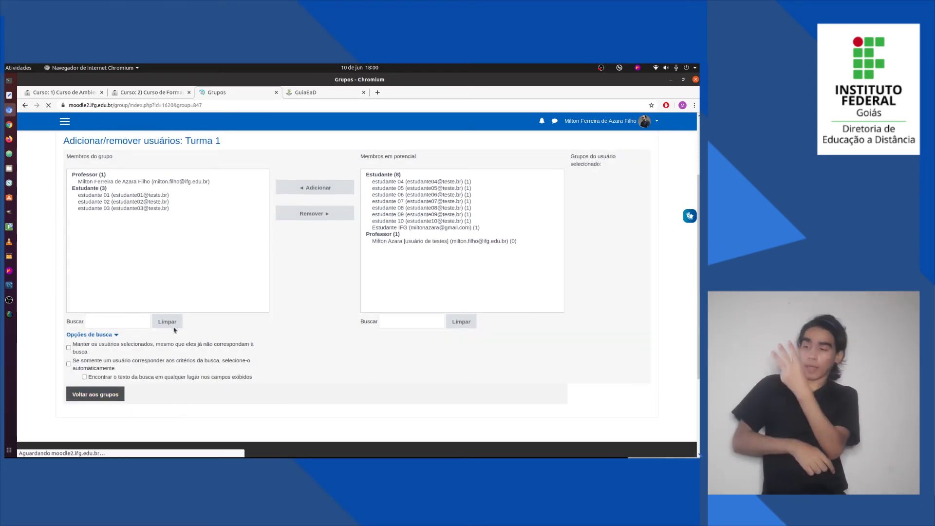
- Add the same non-test professor account as a member of Turma 2
left_click(99, 290)
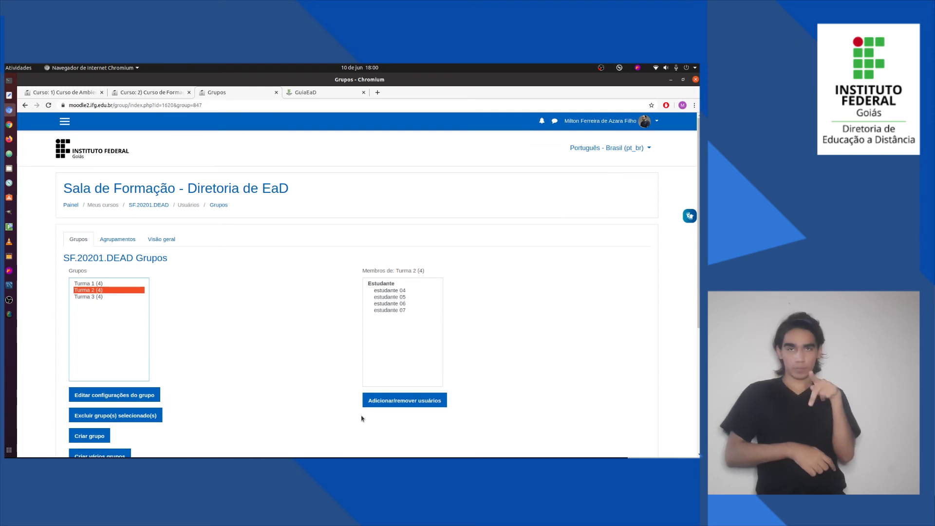
left_click(385, 401)
left_click(394, 338)
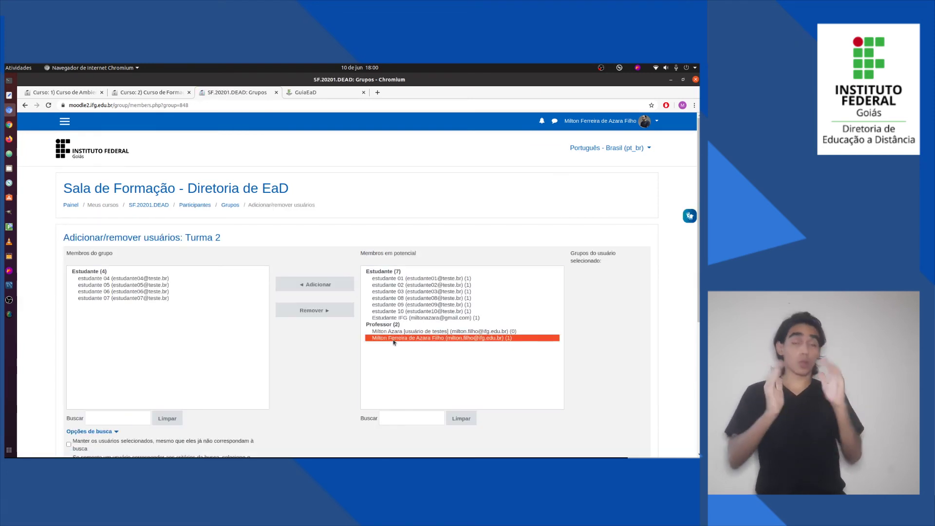
left_click(314, 285)
scroll(180, 397, "down", 3)
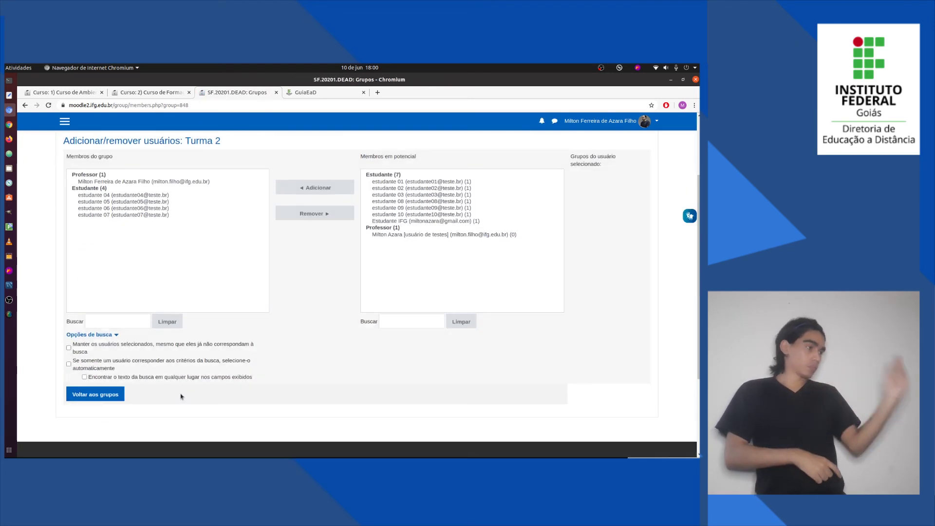
- Add the professor account that is not marked as a test user to Turma 3 and return to the group list
left_click(118, 394)
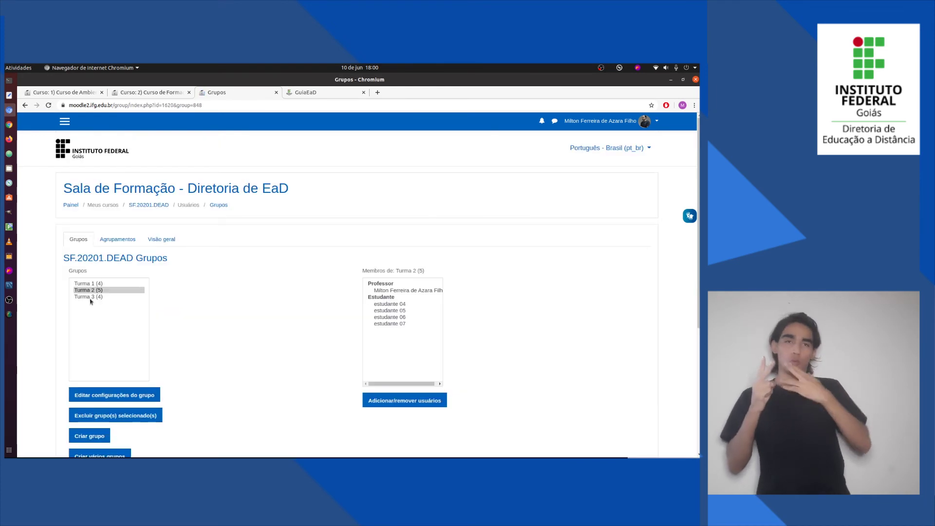
left_click(90, 297)
left_click(395, 400)
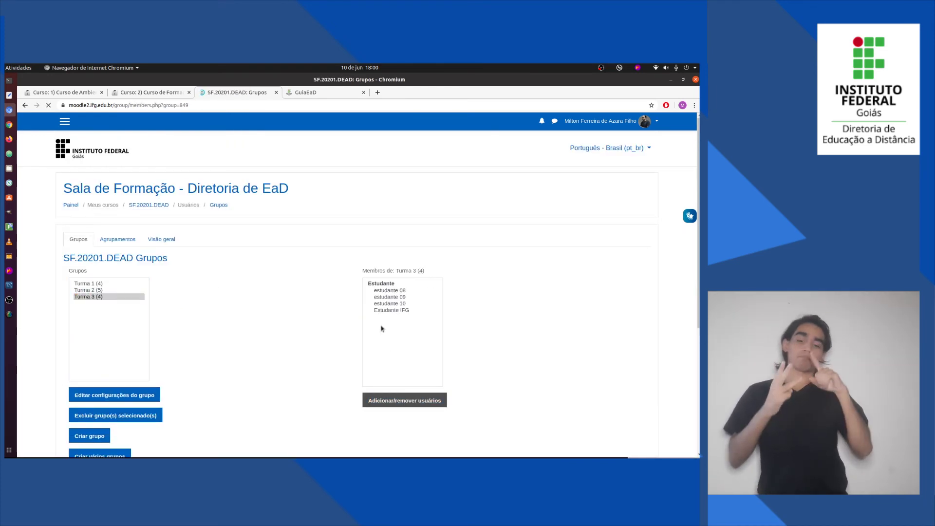
left_click(413, 338)
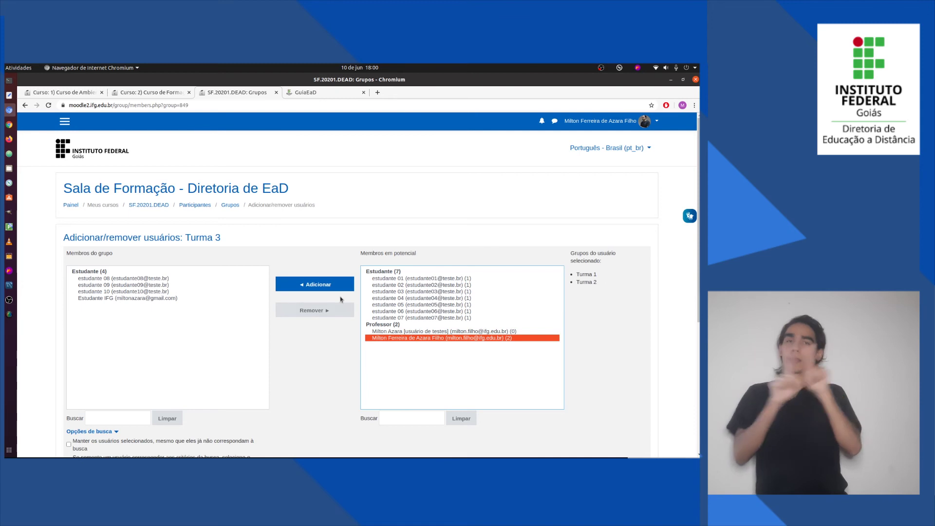
left_click(319, 285)
scroll(301, 396, "down", 5)
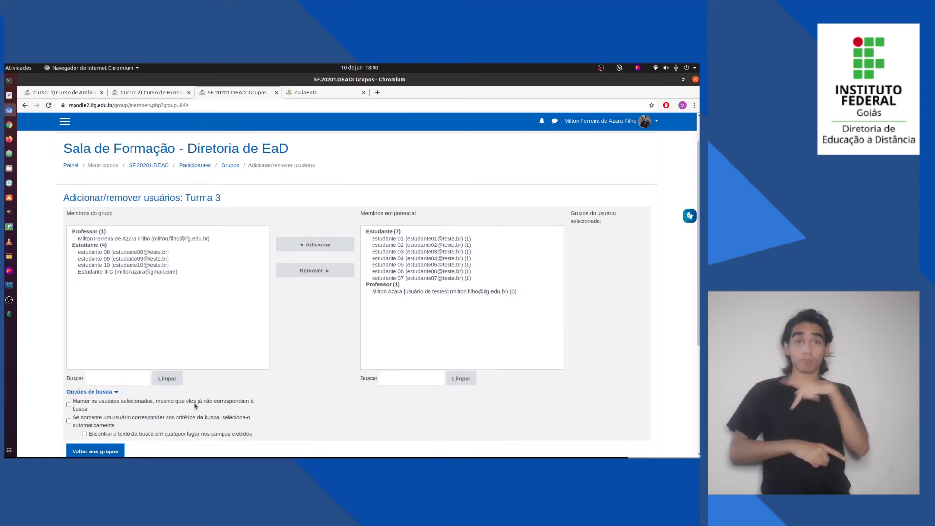
left_click(101, 380)
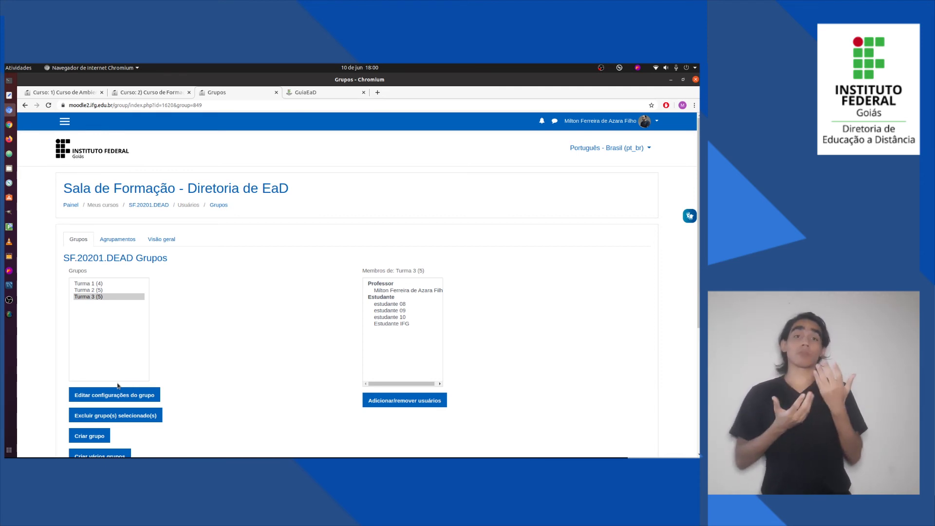
- Open the participant list of the SF.20201.DEAD course and check each participant's group assignment in the Grupos column
scroll(118, 384, "down", 1)
left_click(149, 187)
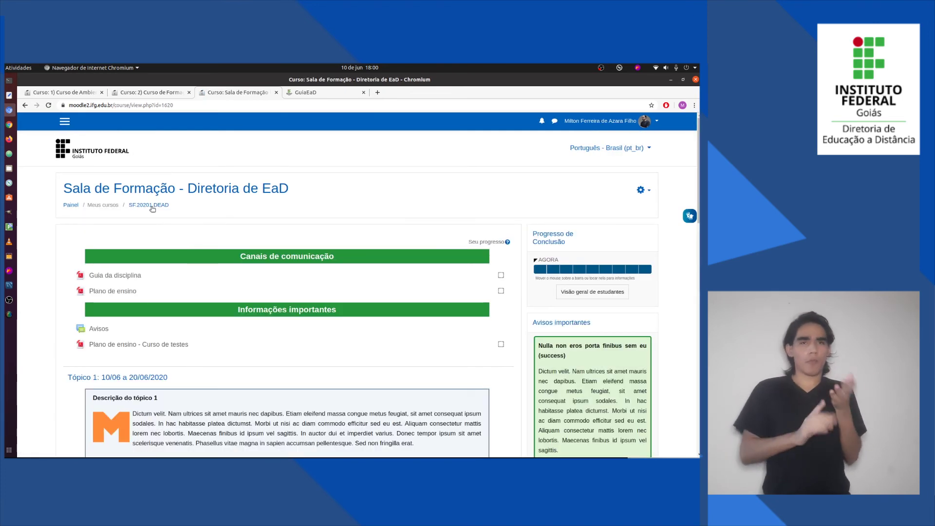
left_click(65, 122)
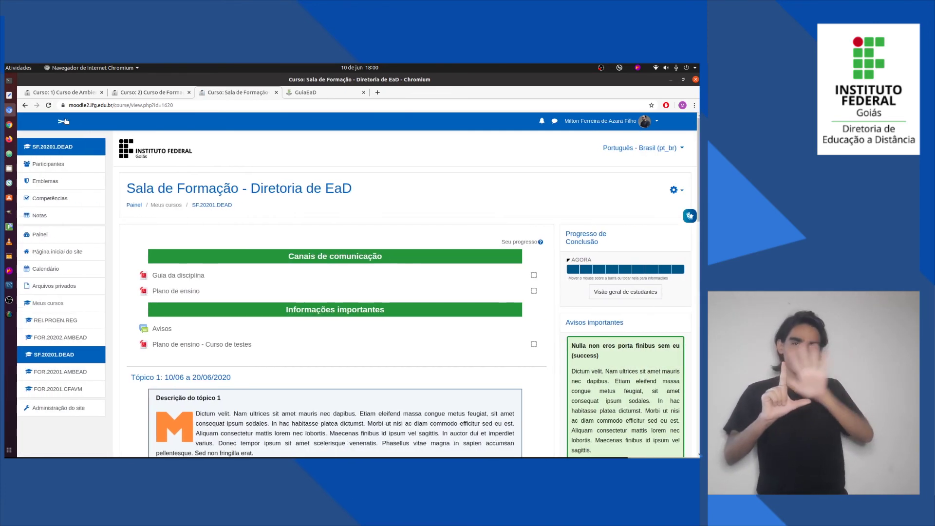
left_click(57, 164)
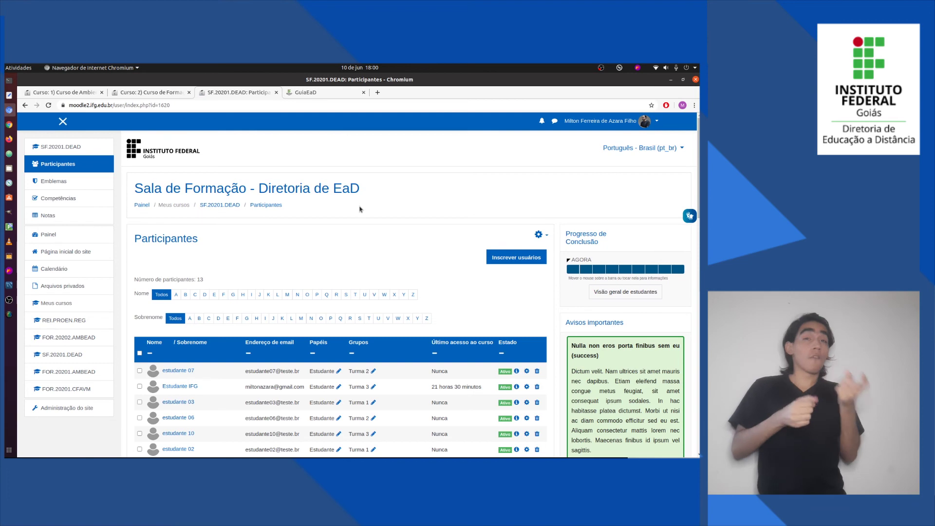
left_click(62, 122)
scroll(97, 269, "down", 2)
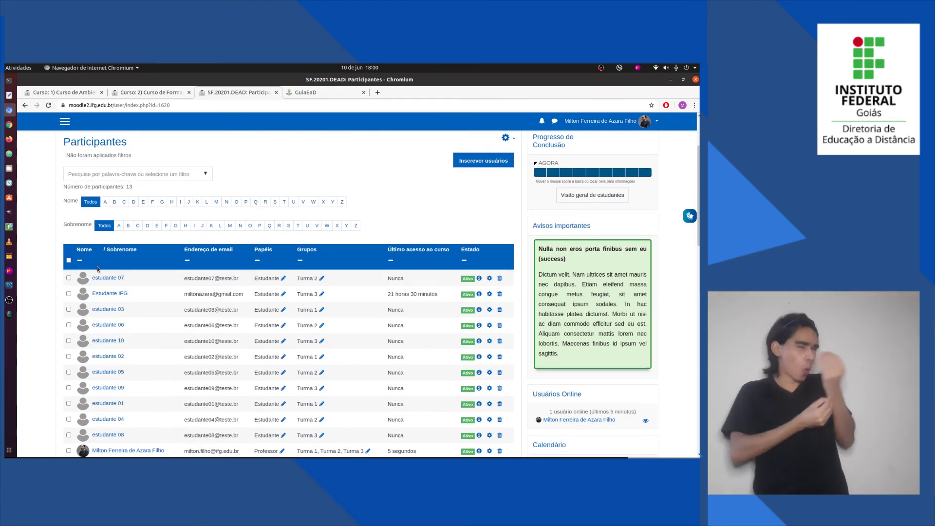
left_click_drag(297, 250, 328, 250)
scroll(336, 264, "down", 1)
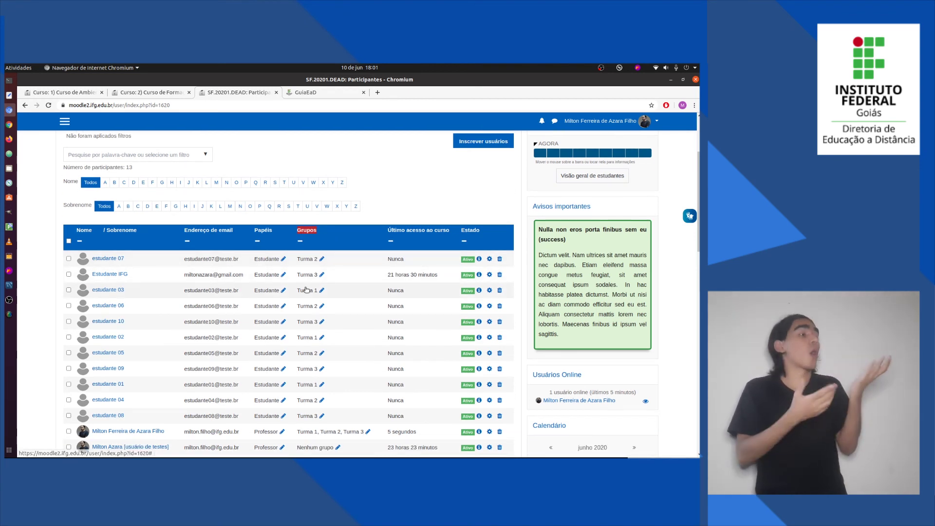
scroll(122, 302, "down", 2)
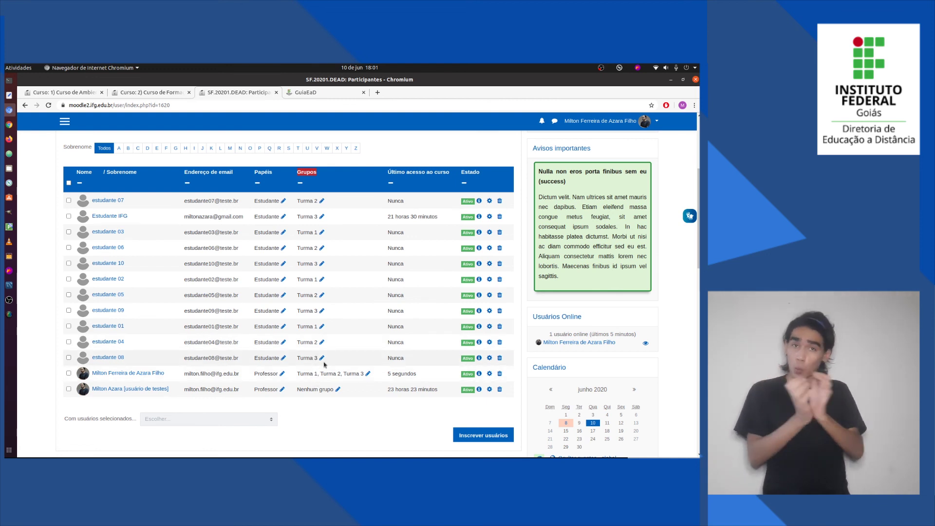
scroll(327, 337, "up", 3)
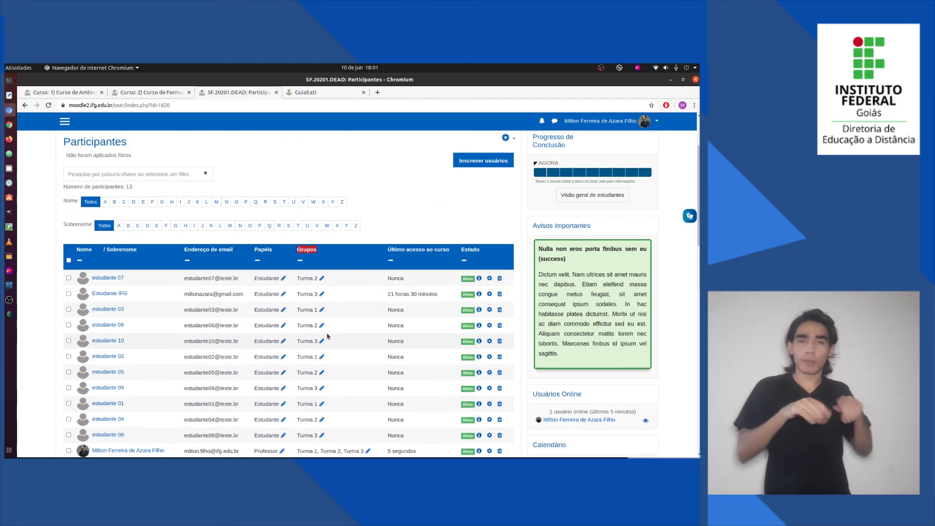